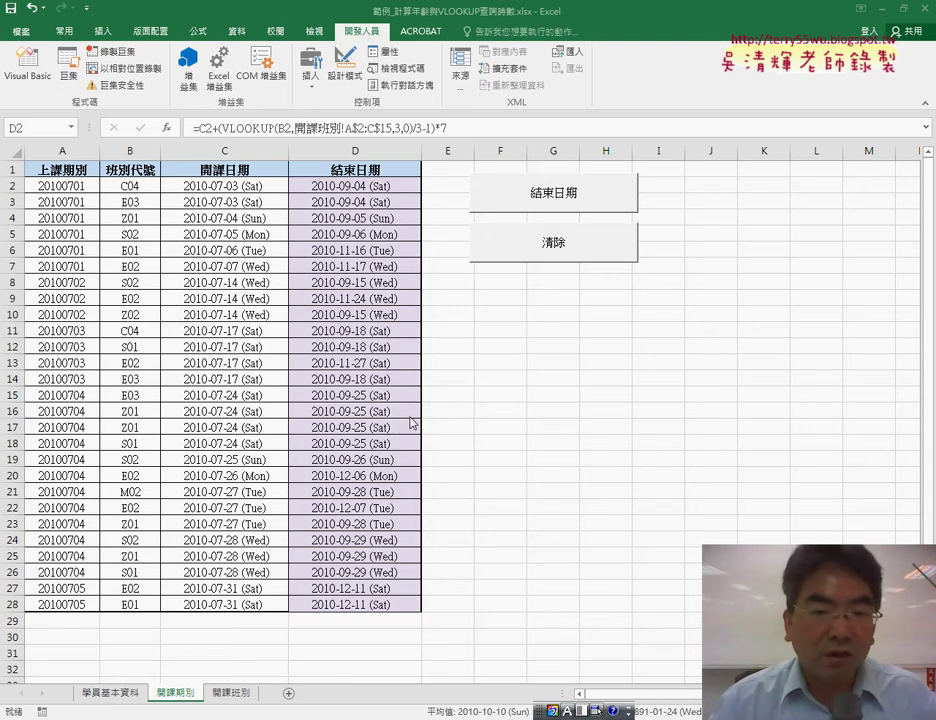
# Fill the VLOOKUP end-date formula in column D from D2 down to D28
pyautogui.moveTo(358, 187); pyautogui.dragTo(355, 492)
pyautogui.moveTo(358, 187); pyautogui.dragTo(336, 582)
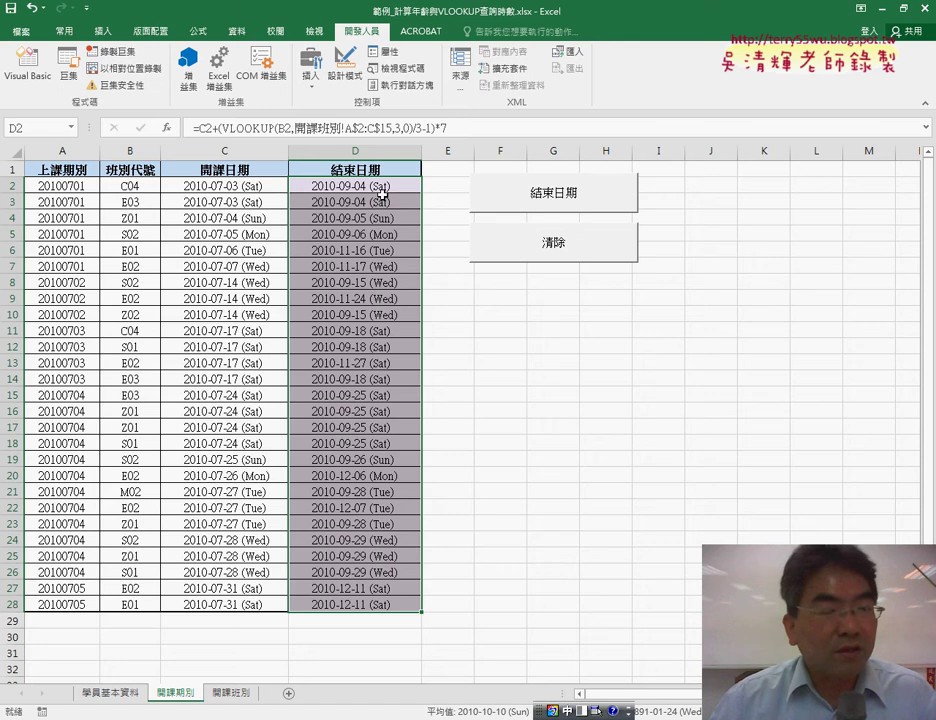
# Select the whole worksheet and clear Locked in the Format Cells Protection settings
pyautogui.click(10, 168)
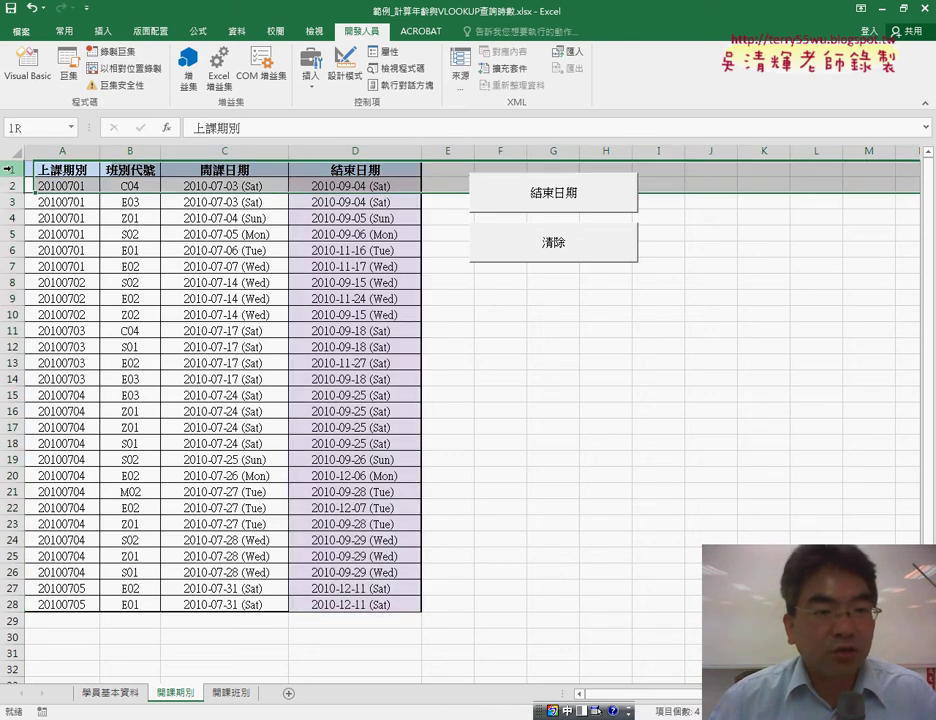
pyautogui.click(17, 158)
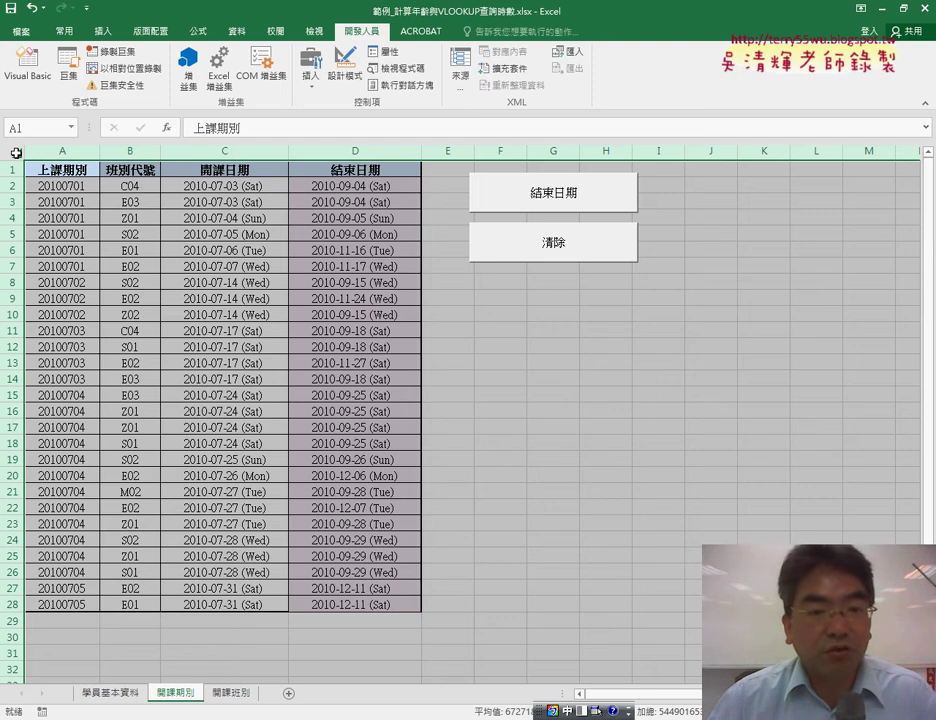
pyautogui.rightClick(255, 236)
pyautogui.click(376, 398)
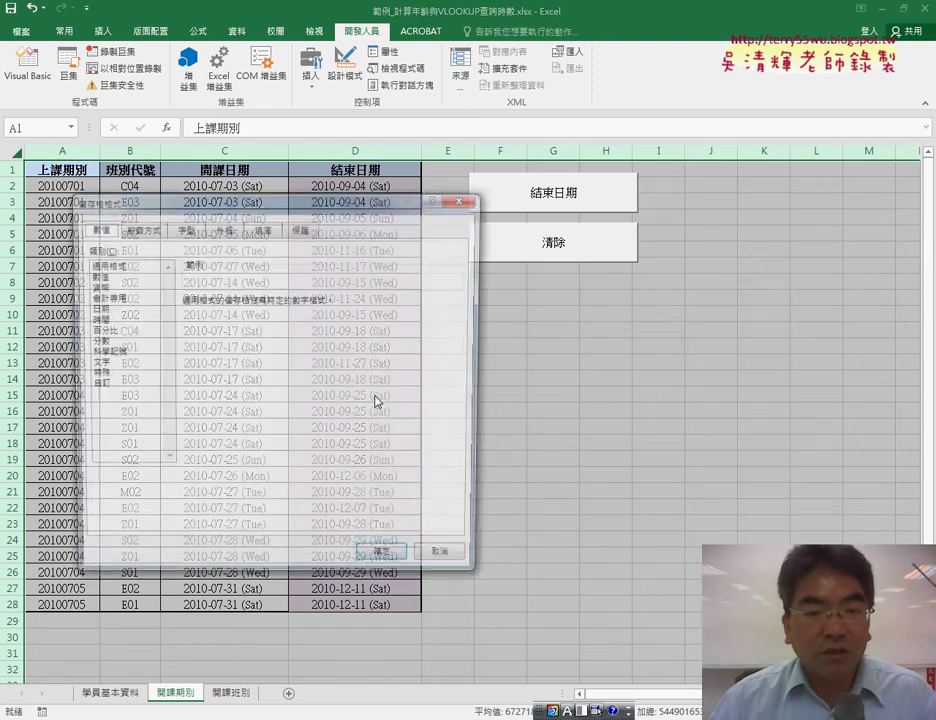
pyautogui.click(302, 228)
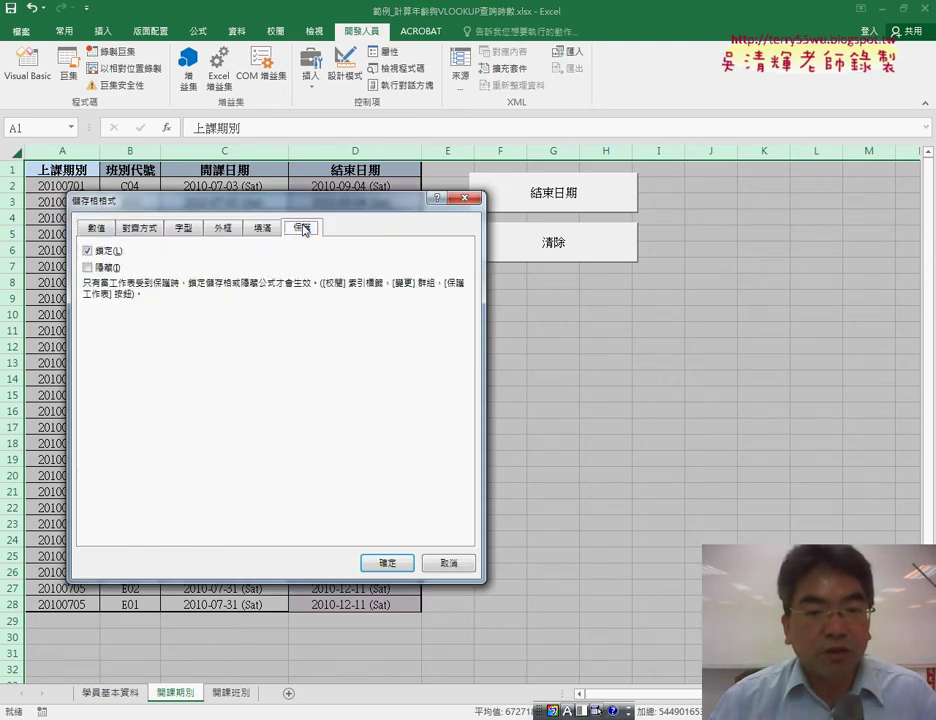
pyautogui.moveTo(307, 211); pyautogui.dragTo(531, 210)
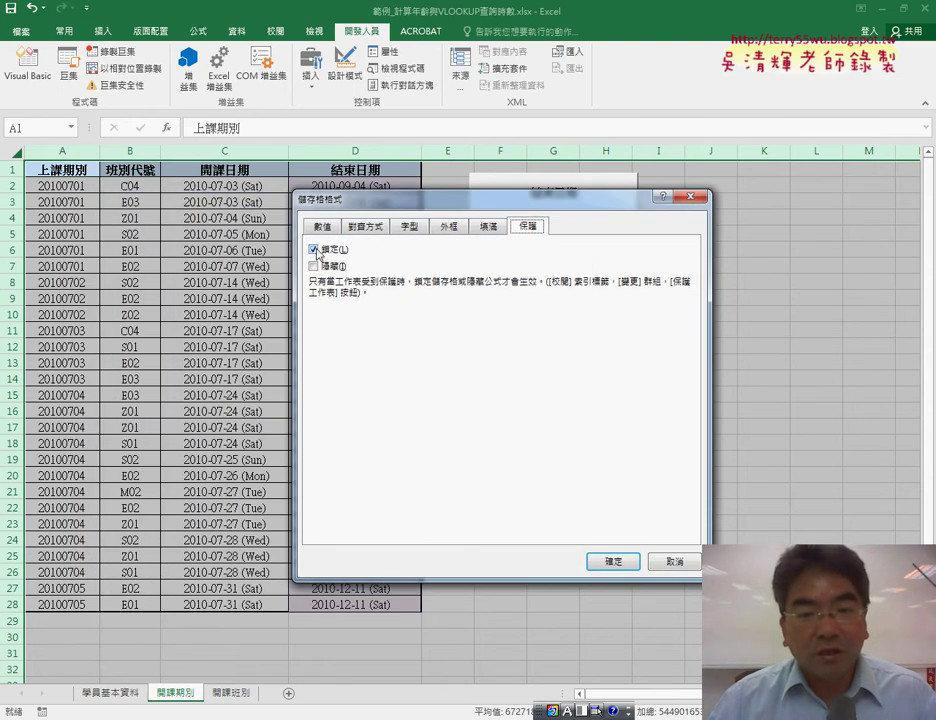
pyautogui.moveTo(324, 211); pyautogui.dragTo(467, 184)
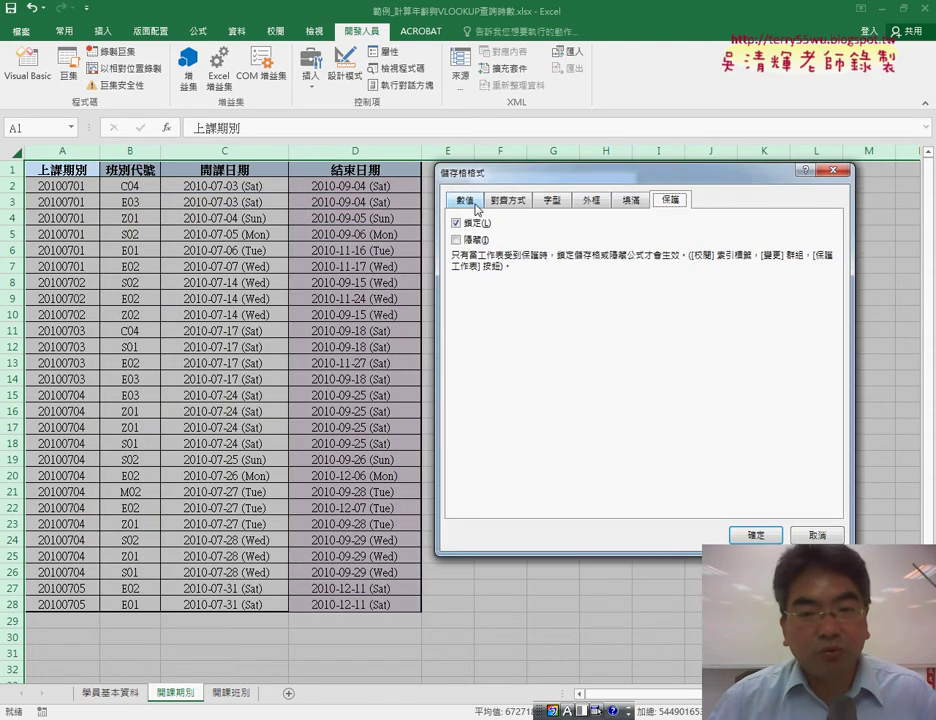
pyautogui.click(457, 224)
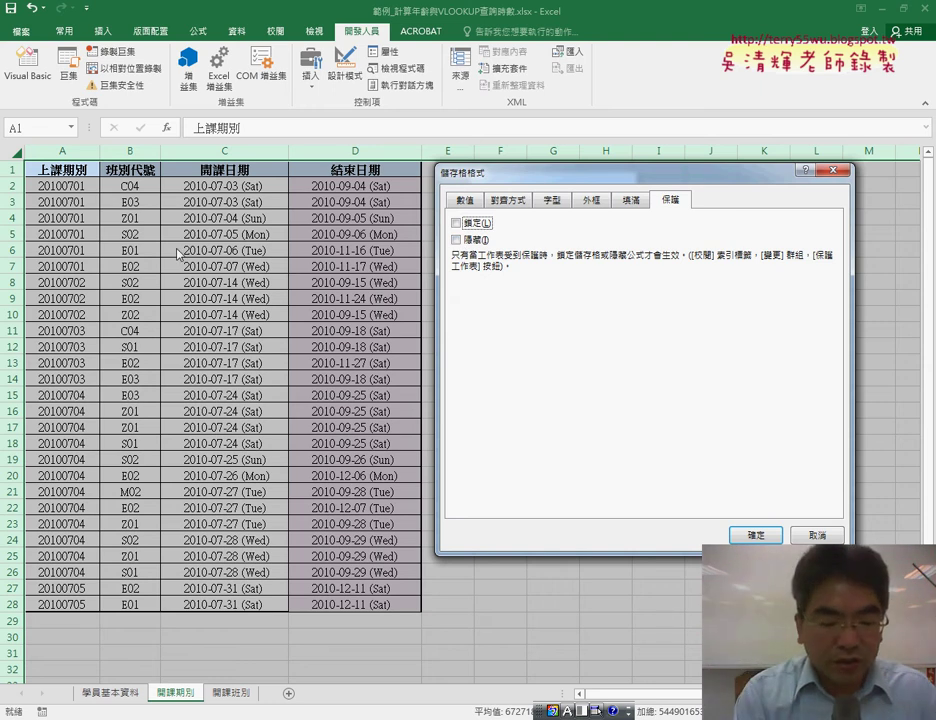
# Annotate column D, the select-all corner and the Protection options with the screen pen
pyautogui.moveTo(285, 178); pyautogui.dragTo(290, 625)
pyautogui.moveTo(292, 182); pyautogui.dragTo(300, 607)
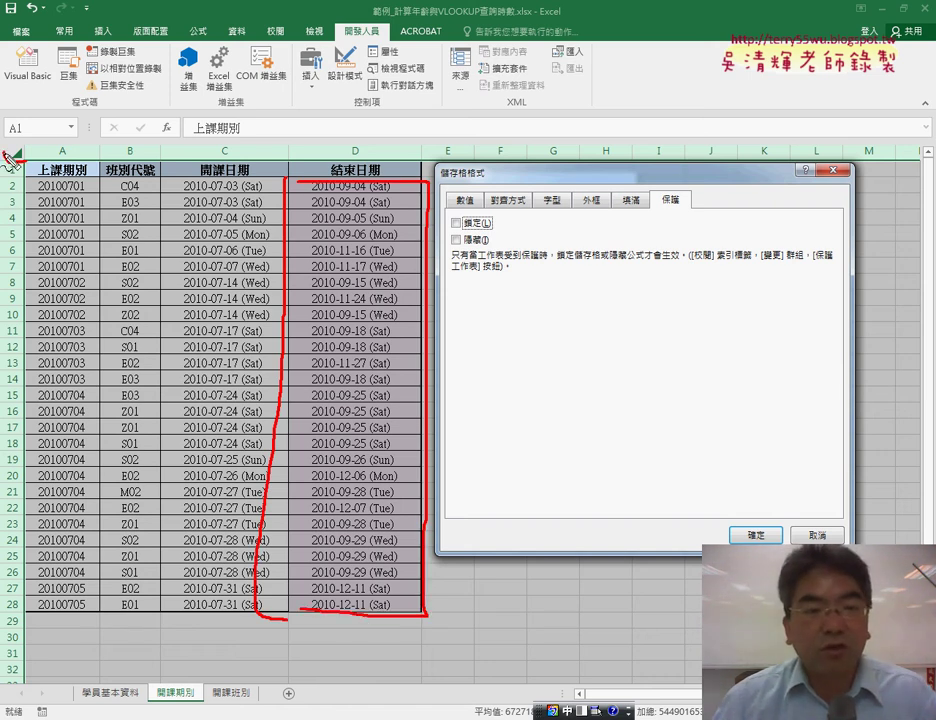
pyautogui.moveTo(12, 150); pyautogui.dragTo(24, 162)
pyautogui.moveTo(490, 218)
pyautogui.mouseDown()
pyautogui.moveTo(478, 243)
pyautogui.moveTo(470, 215)
pyautogui.mouseUp()
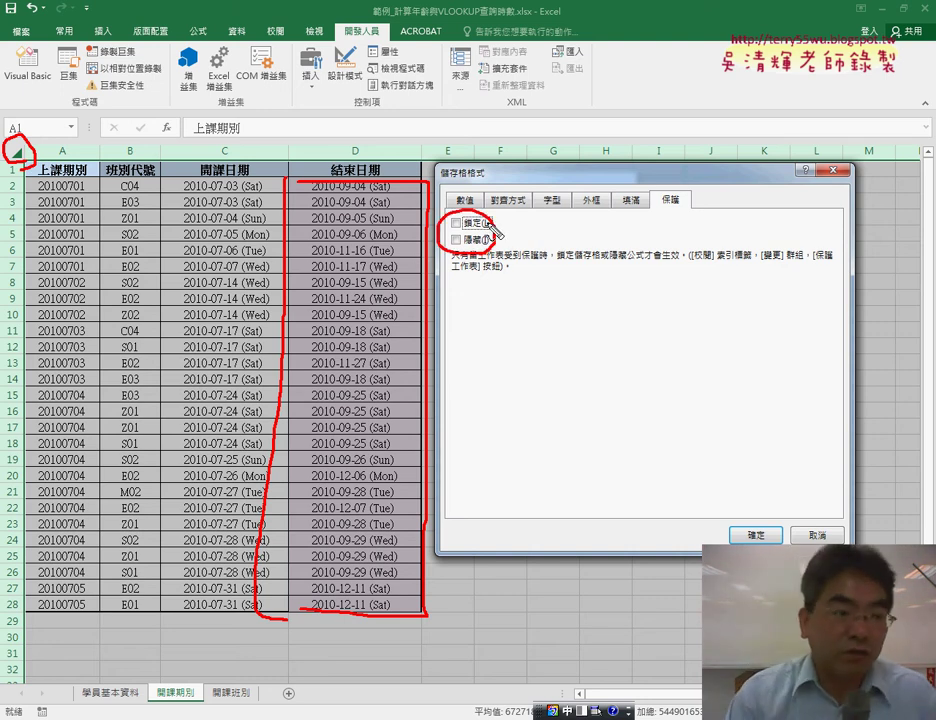
pyautogui.press('Escape')
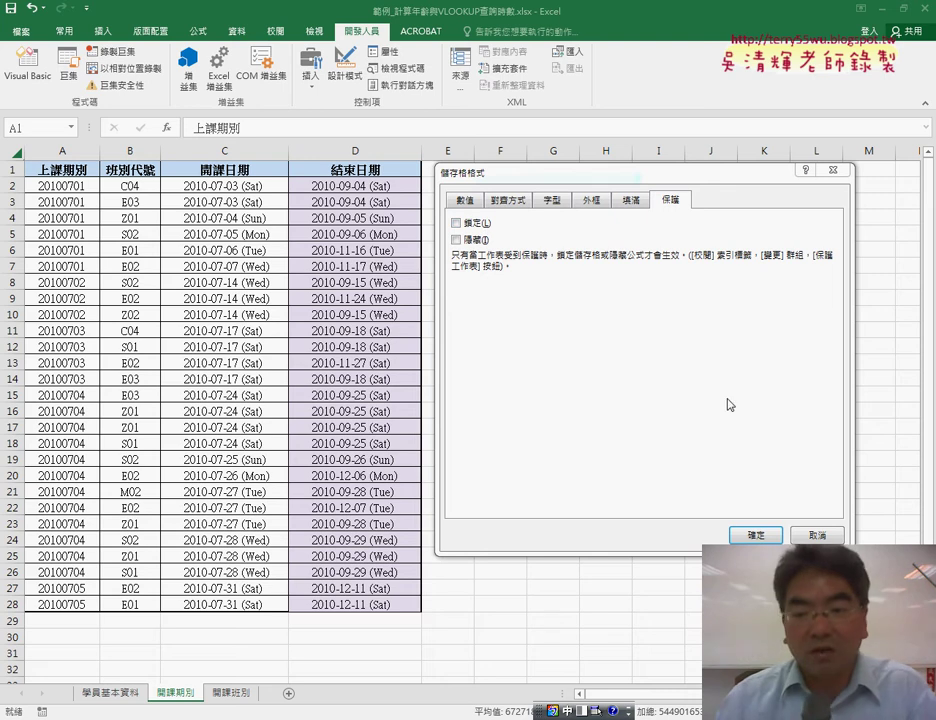
# Confirm the unlocked sheet, then set D2:D28 to both Locked and Hidden
pyautogui.click(757, 534)
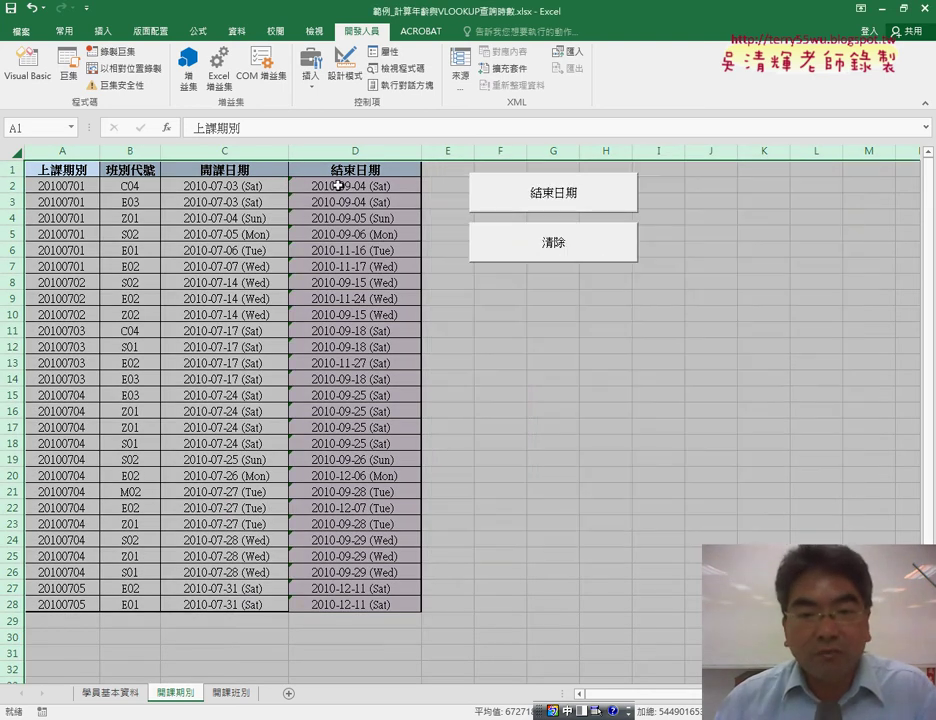
pyautogui.moveTo(338, 185); pyautogui.dragTo(358, 604)
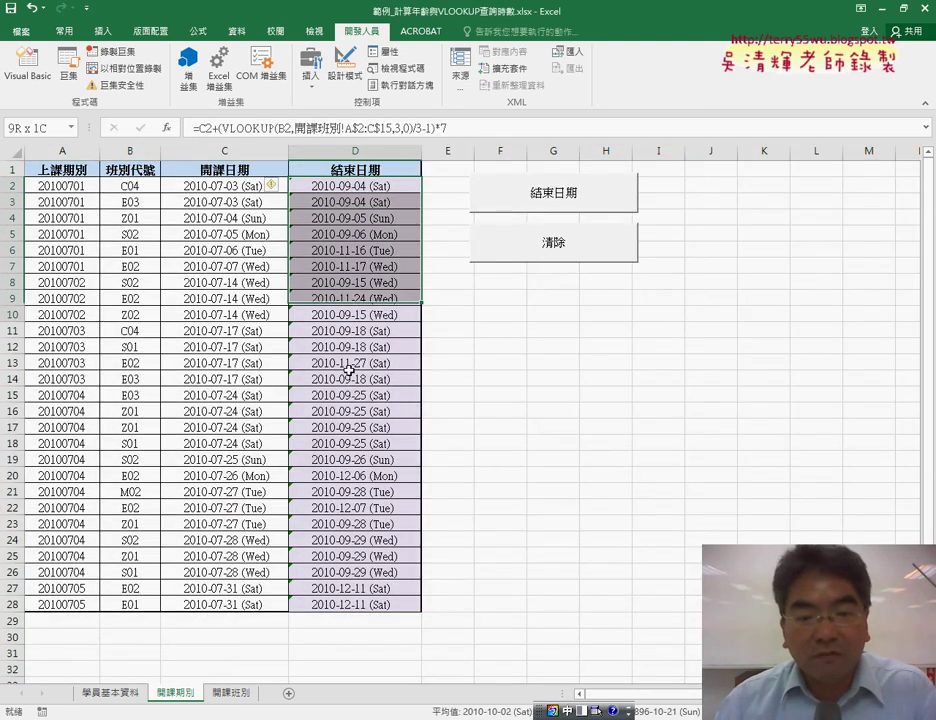
pyautogui.rightClick(345, 264)
pyautogui.click(505, 508)
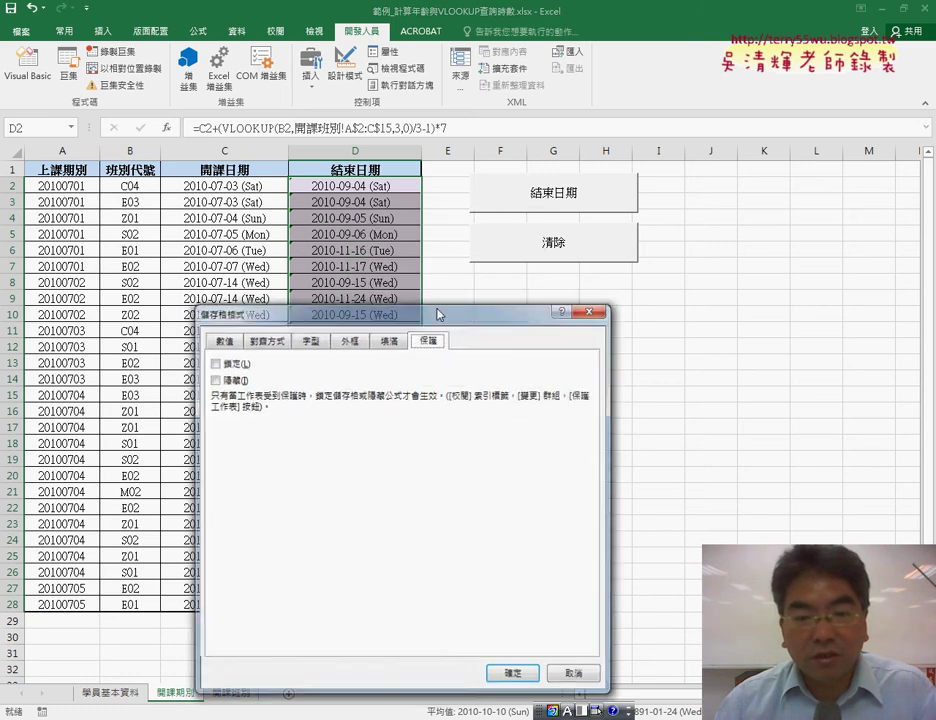
pyautogui.moveTo(437, 315); pyautogui.dragTo(662, 121)
pyautogui.click(455, 172)
pyautogui.click(455, 189)
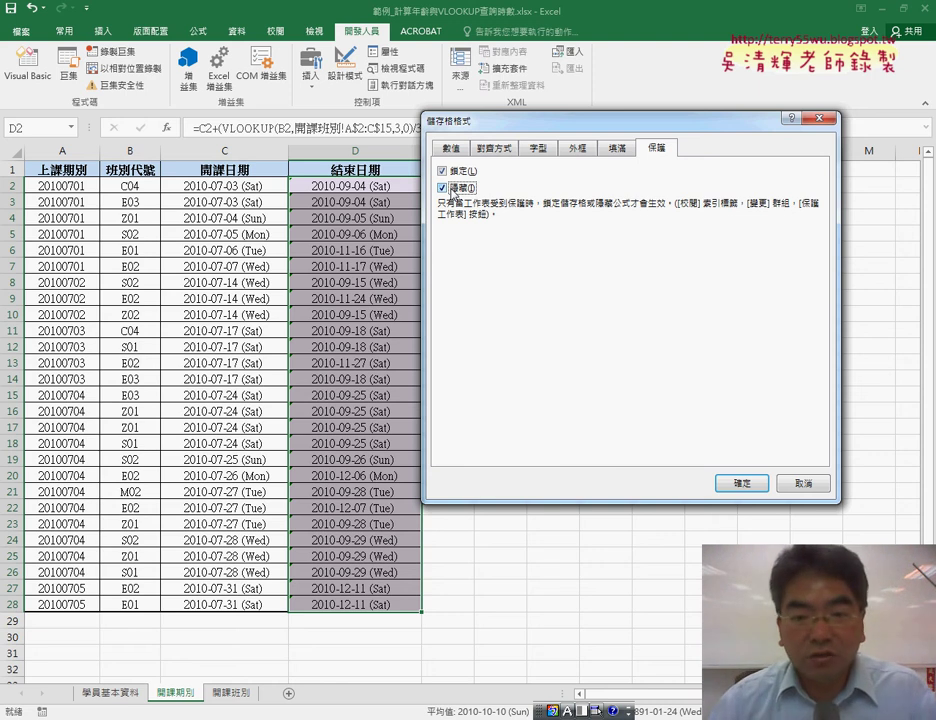
pyautogui.click(743, 484)
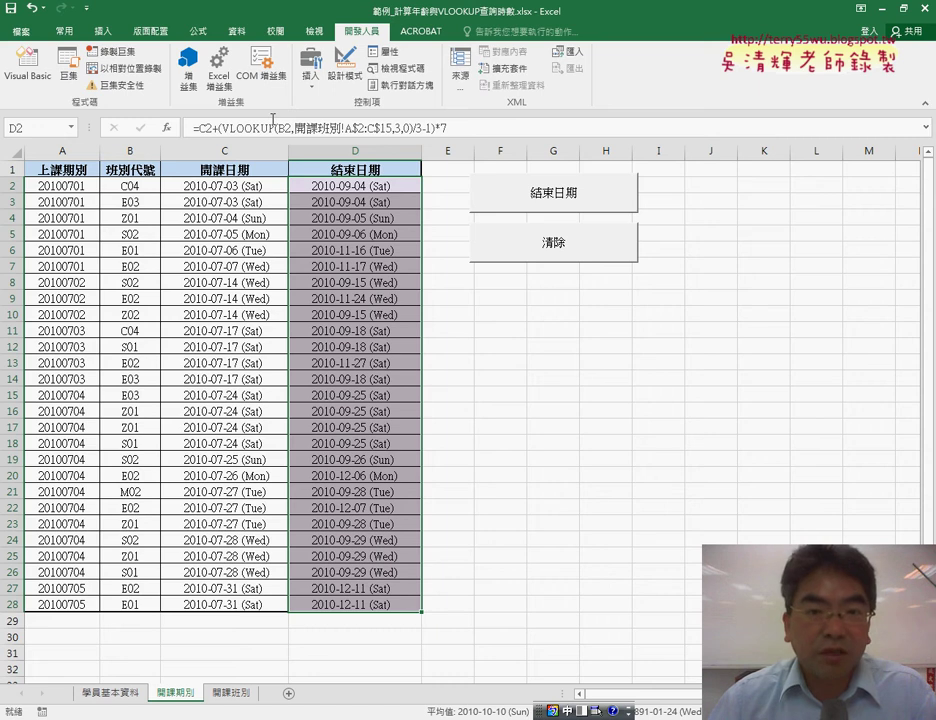
# Protect the 開課期別 sheet from the Review tab, entering and confirming the sheet password
pyautogui.click(278, 33)
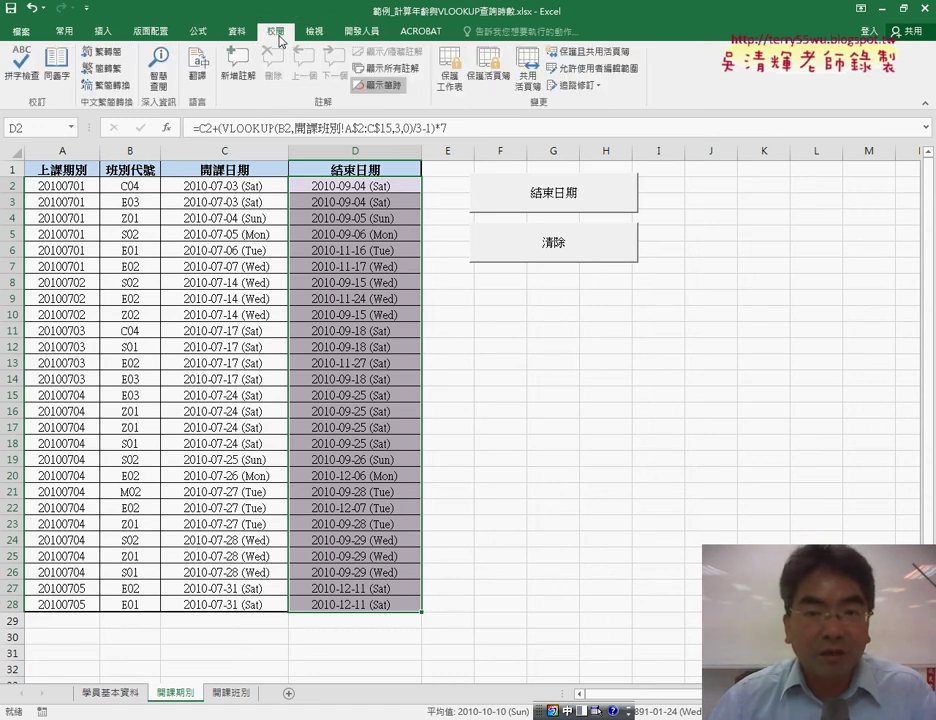
pyautogui.click(450, 80)
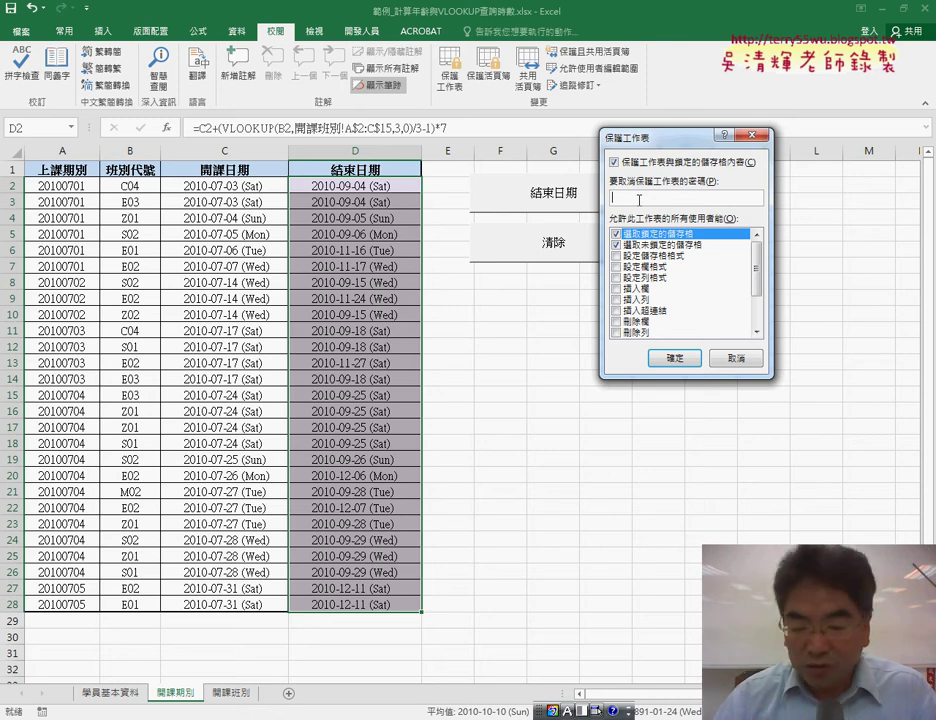
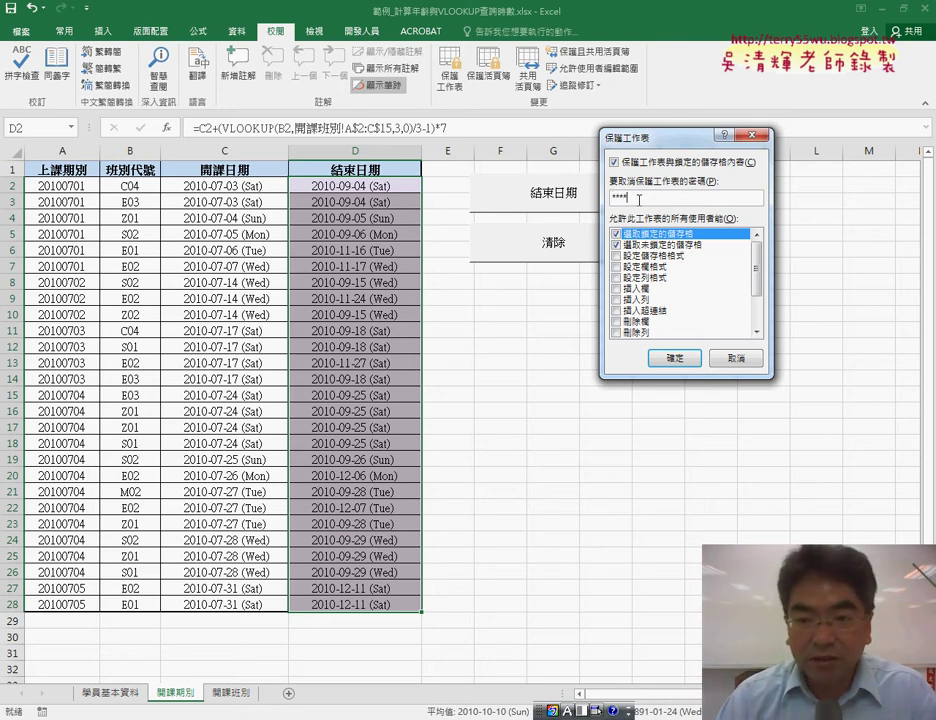
pyautogui.press('Return')
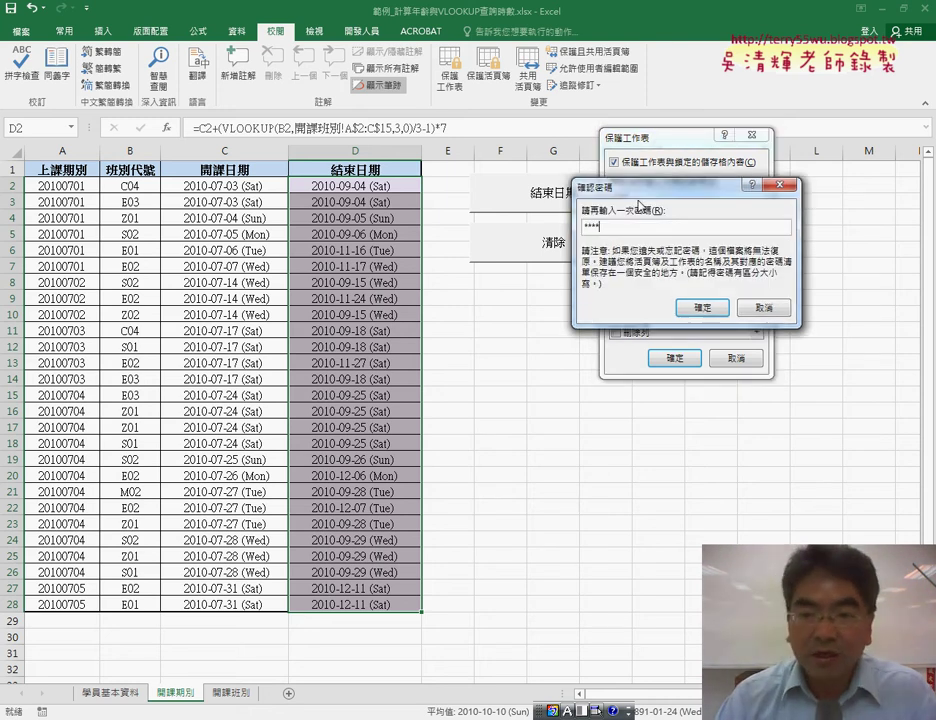
pyautogui.press('Return')
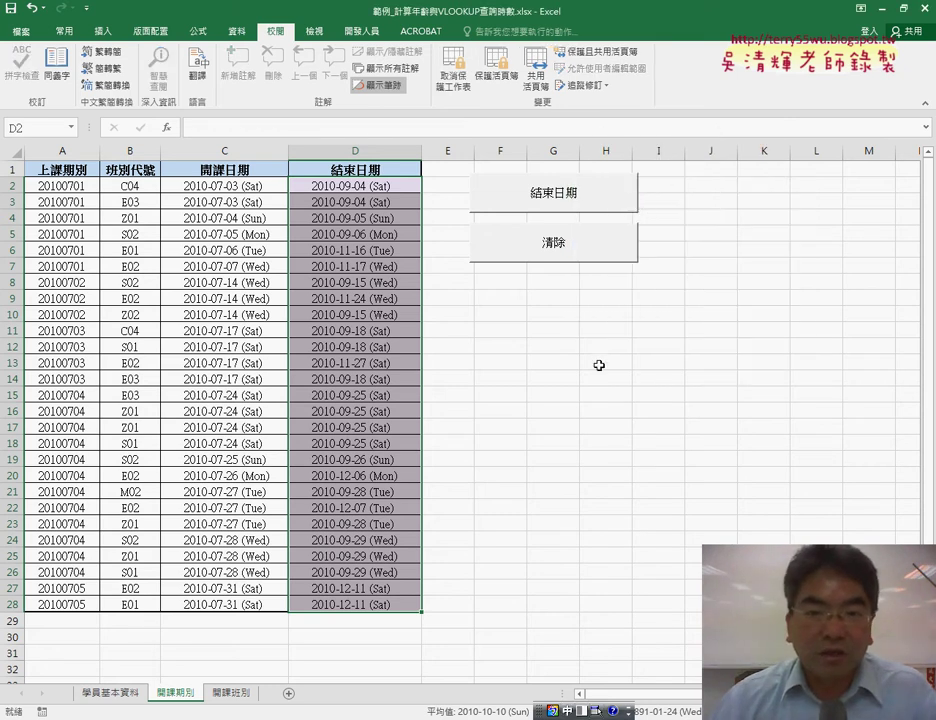
pyautogui.click(559, 429)
pyautogui.click(310, 185)
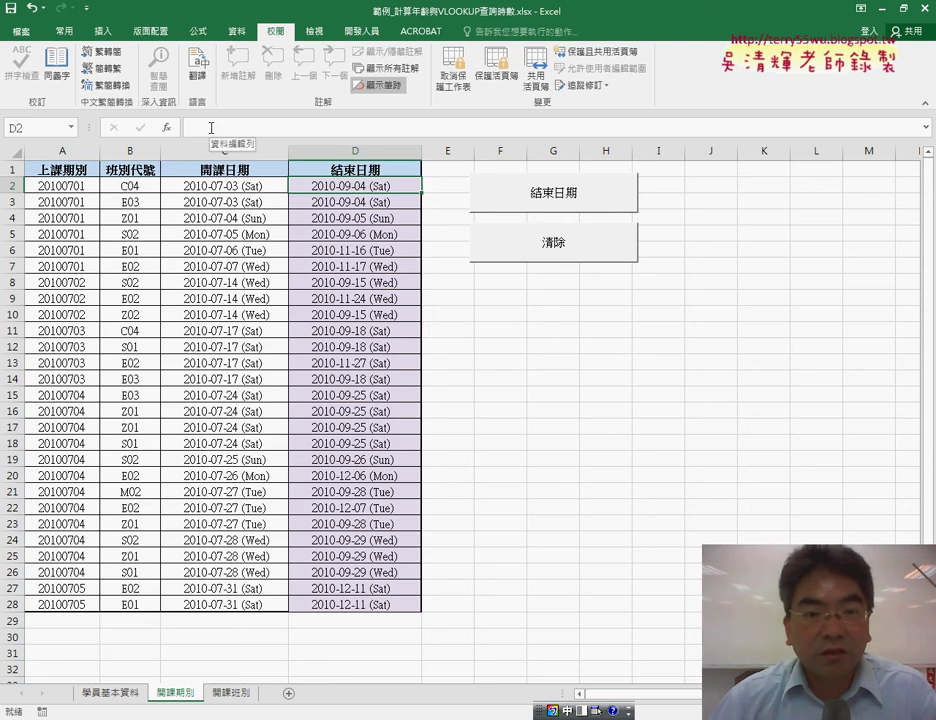
pyautogui.doubleClick(389, 186)
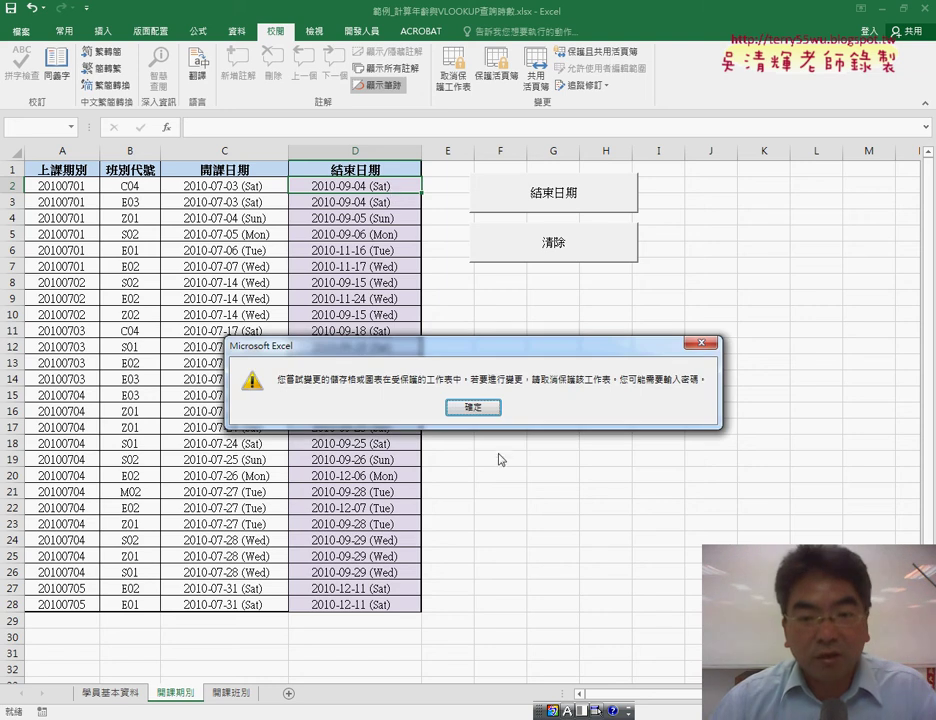
pyautogui.click(474, 409)
pyautogui.click(127, 187)
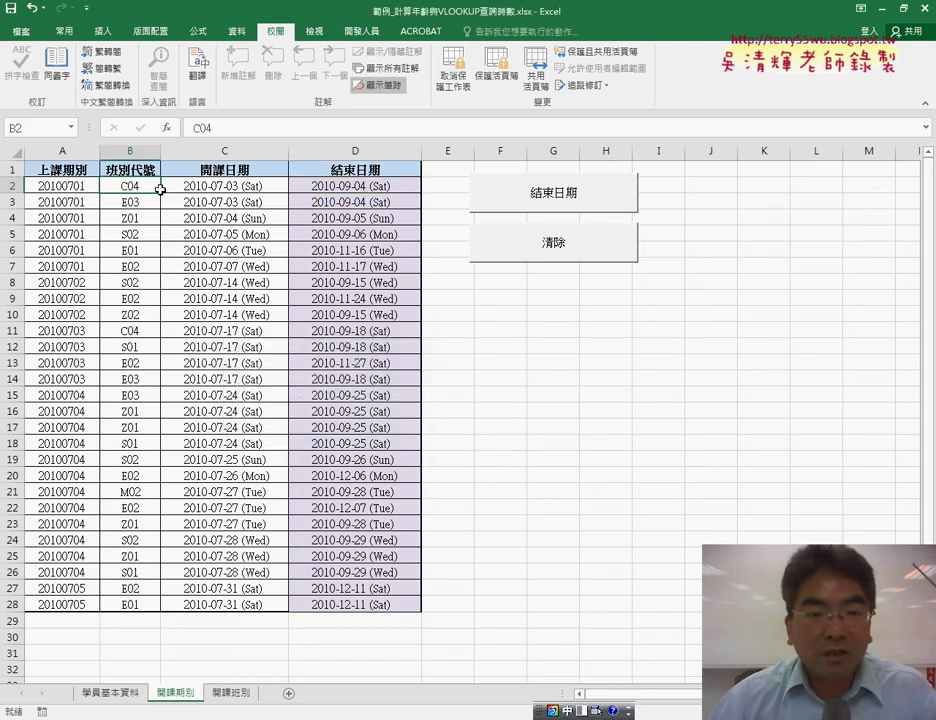
pyautogui.click(201, 188)
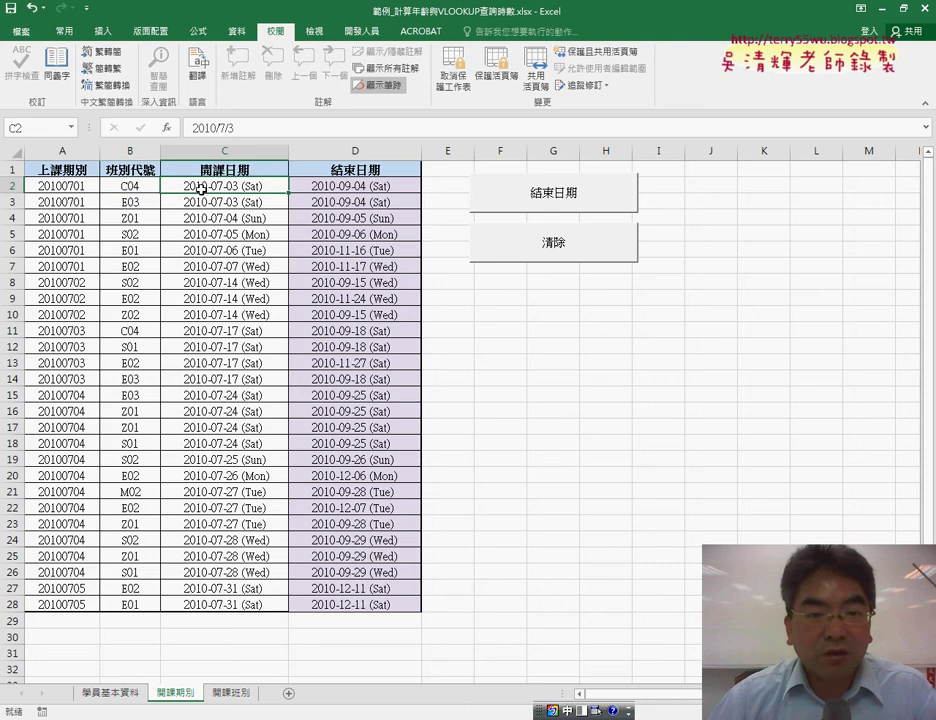
pyautogui.click(550, 346)
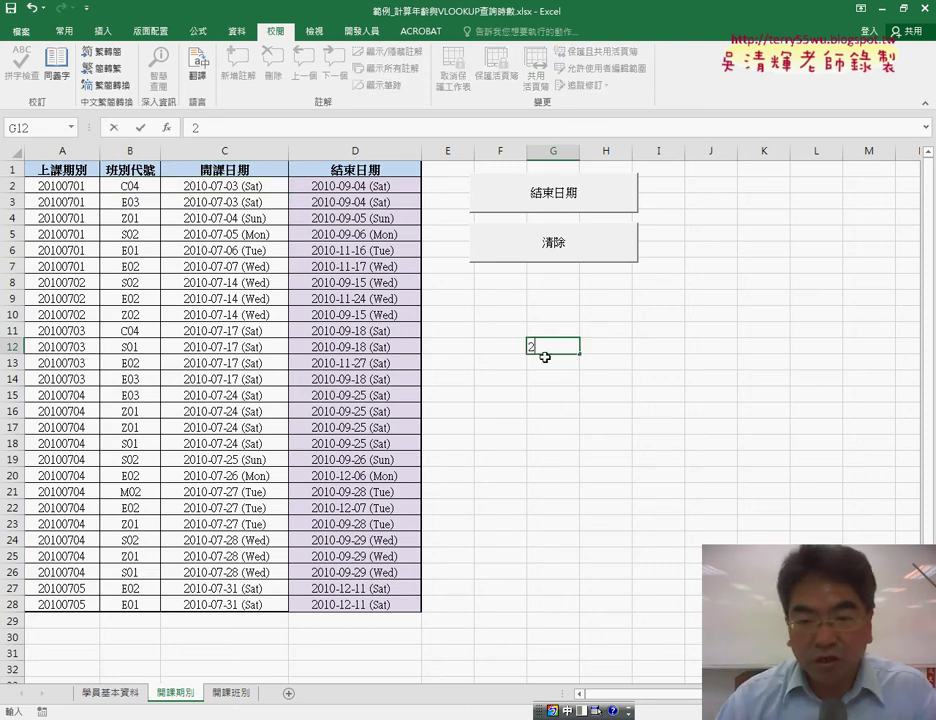
pyautogui.press('Return')
pyautogui.click(551, 343)
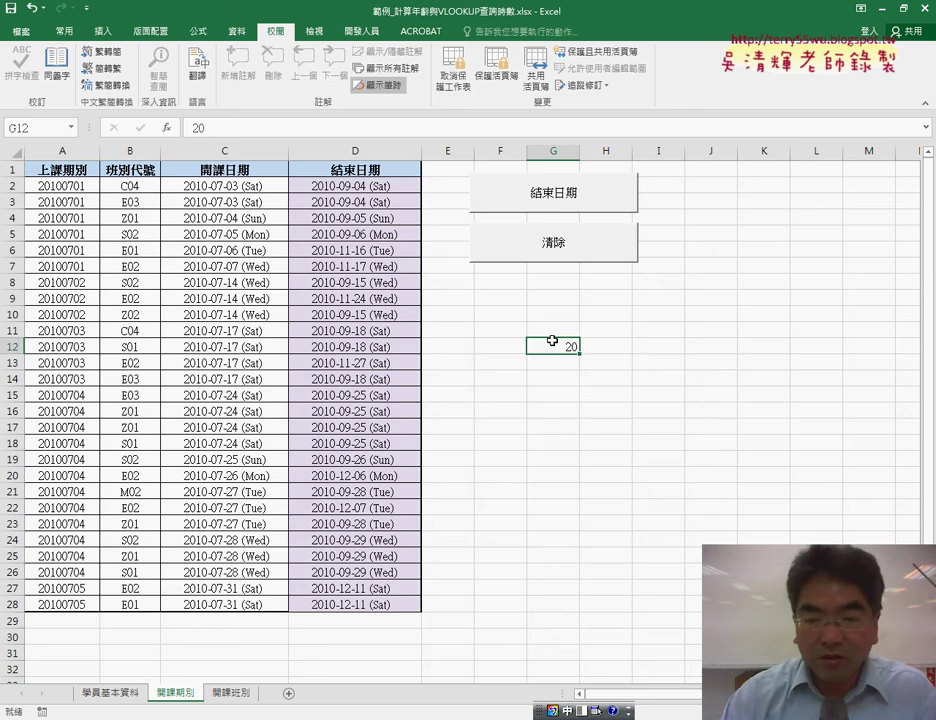
pyautogui.press('Delete')
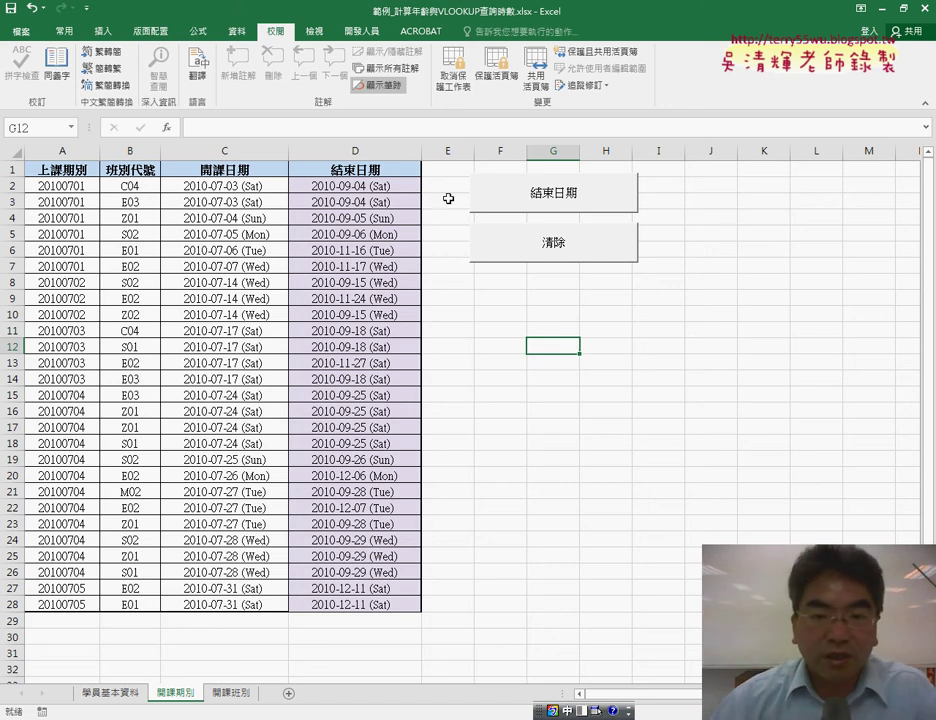
pyautogui.moveTo(355, 186); pyautogui.dragTo(368, 601)
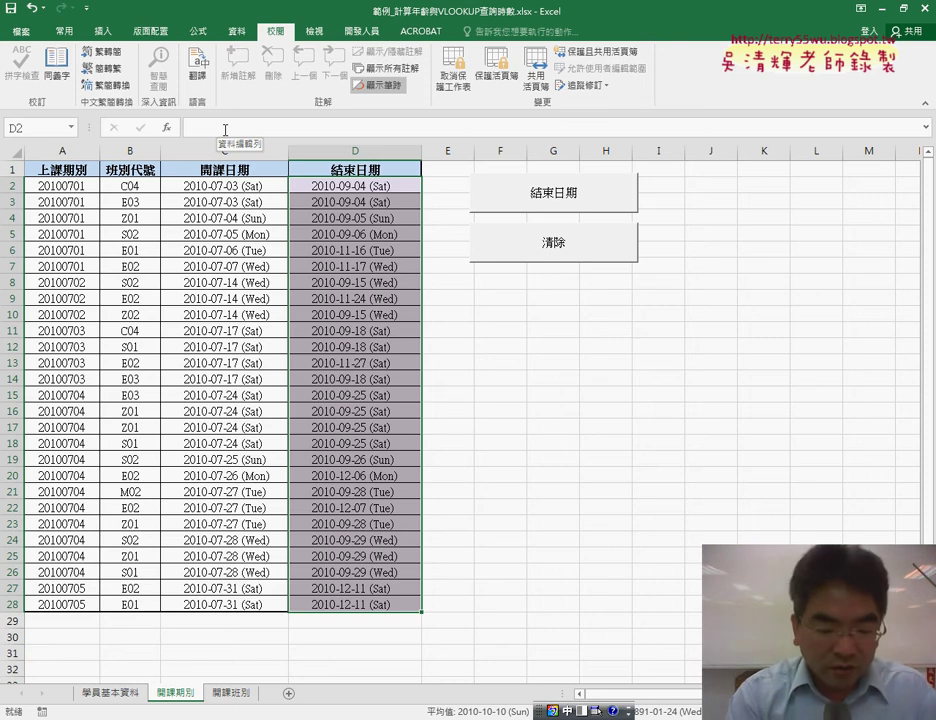
# Mark the D2:D28 end dates and the 結束日期 and 清除 buttons with the screen pen
pyautogui.moveTo(285, 172)
pyautogui.mouseDown()
pyautogui.moveTo(293, 498)
pyautogui.moveTo(285, 612)
pyautogui.mouseUp()
pyautogui.moveTo(305, 186)
pyautogui.mouseDown()
pyautogui.moveTo(418, 178)
pyautogui.moveTo(428, 500)
pyautogui.moveTo(422, 560)
pyautogui.moveTo(292, 615)
pyautogui.mouseUp()
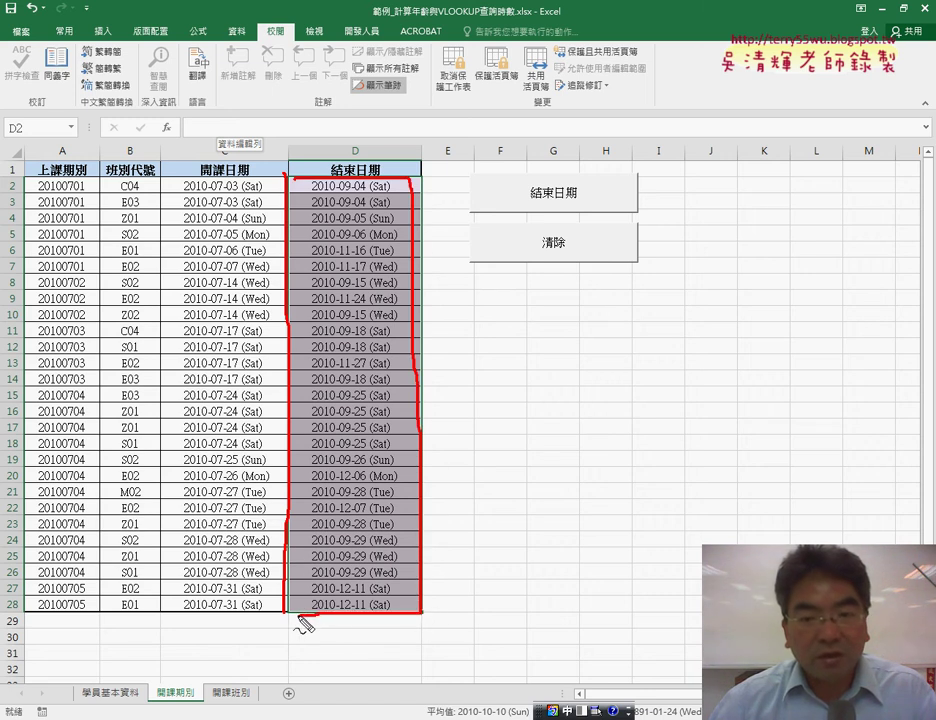
pyautogui.moveTo(540, 212); pyautogui.dragTo(548, 208)
pyautogui.moveTo(540, 268)
pyautogui.mouseDown()
pyautogui.moveTo(548, 262)
pyautogui.moveTo(420, 240)
pyautogui.moveTo(431, 248)
pyautogui.mouseUp()
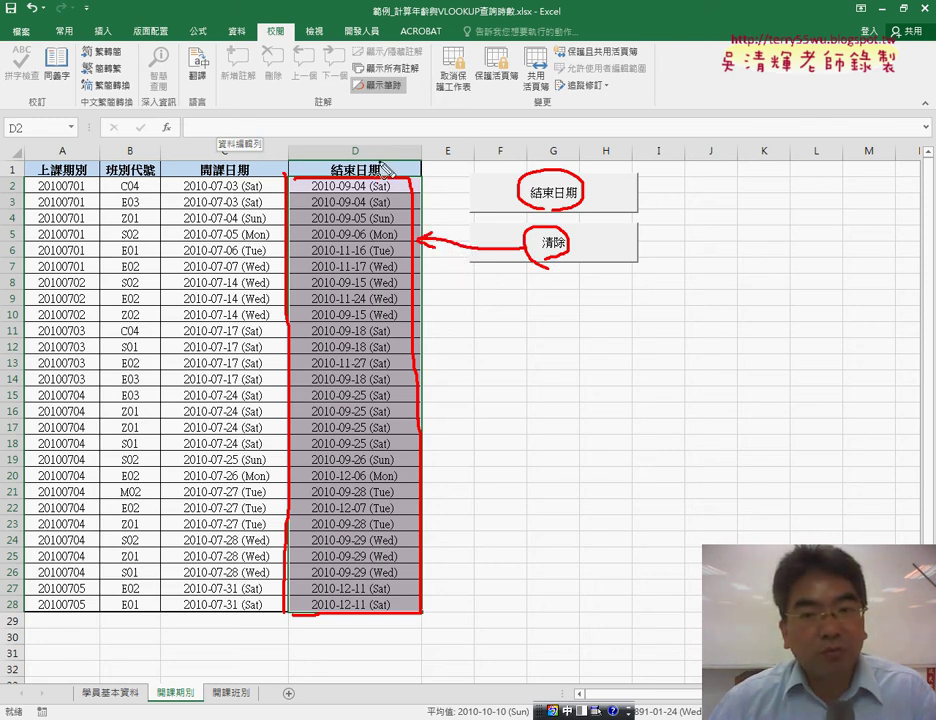
pyautogui.moveTo(476, 112); pyautogui.dragTo(466, 120)
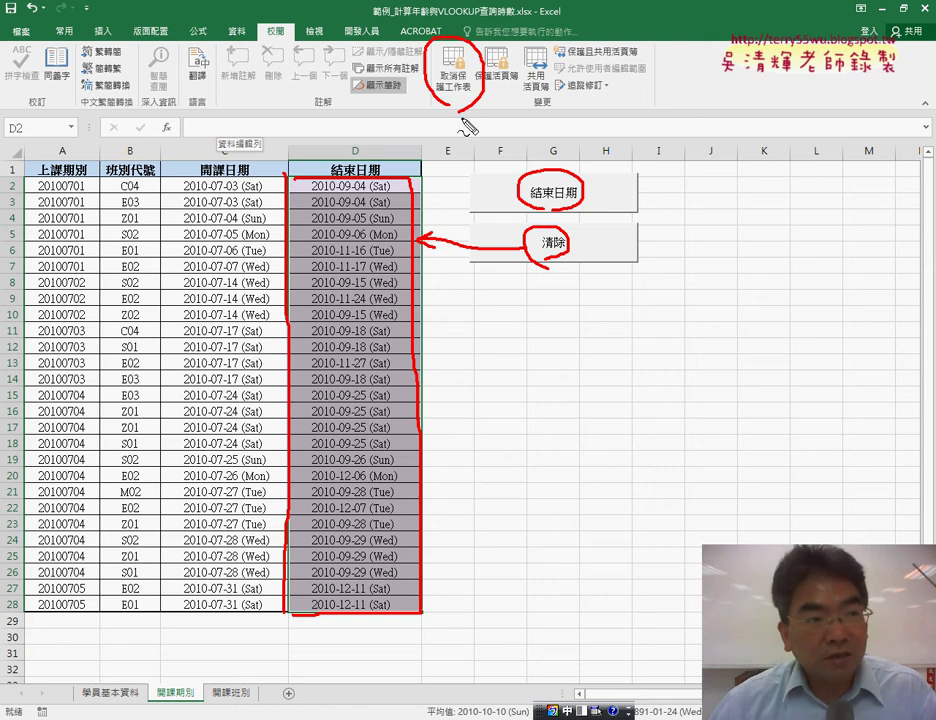
pyautogui.press('Escape')
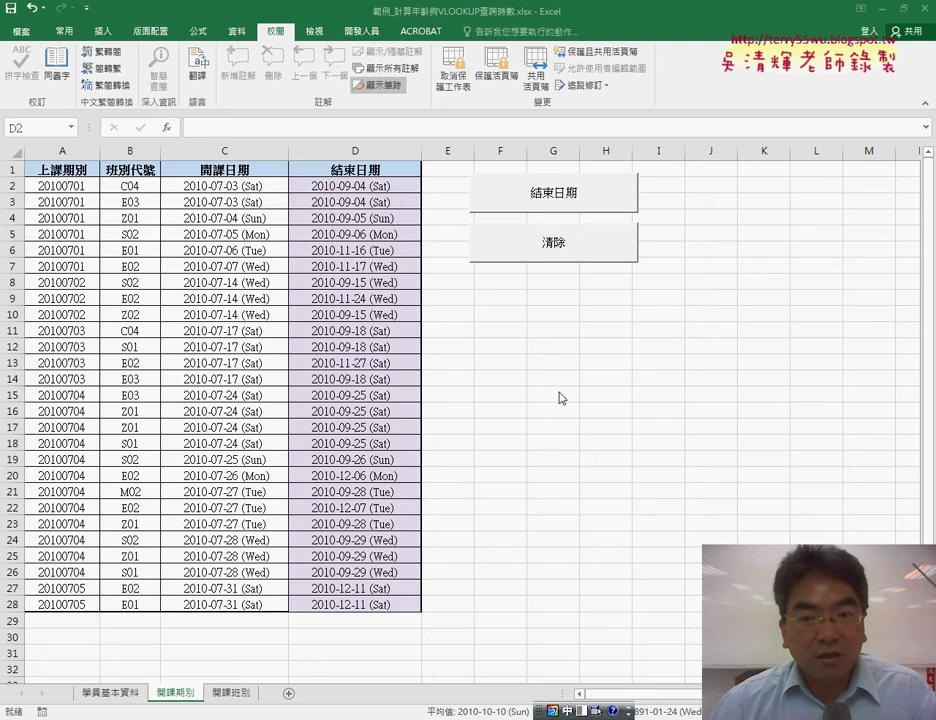
# Run the 清除 macro, choose 偵錯 on error 1004, and inspect the failing Cells(i, "D") = "" line
pyautogui.click(544, 254)
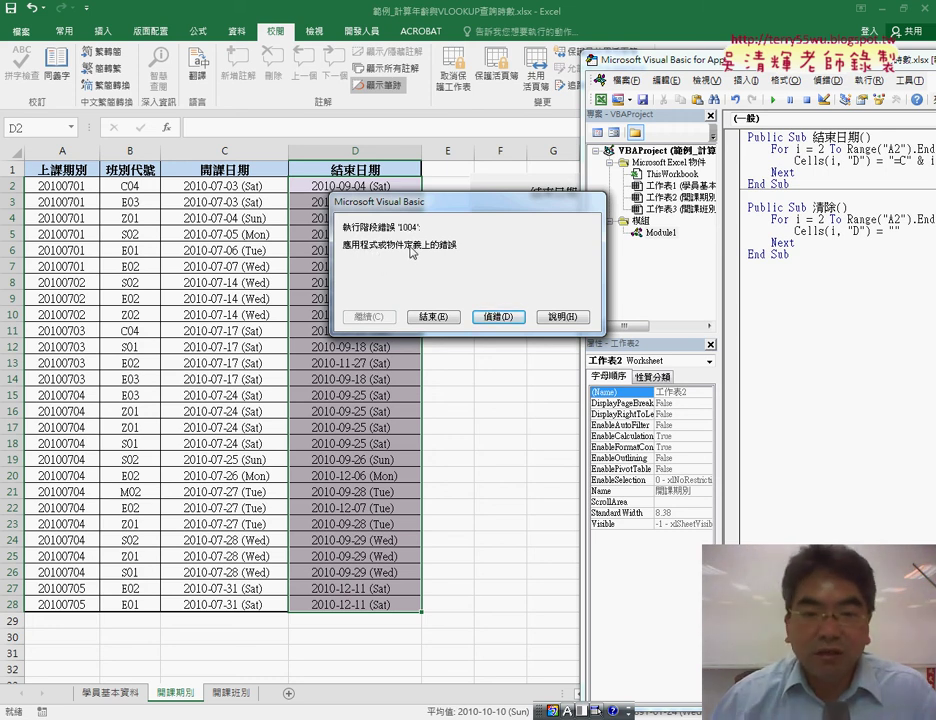
pyautogui.click(503, 316)
pyautogui.moveTo(695, 65); pyautogui.dragTo(534, 46)
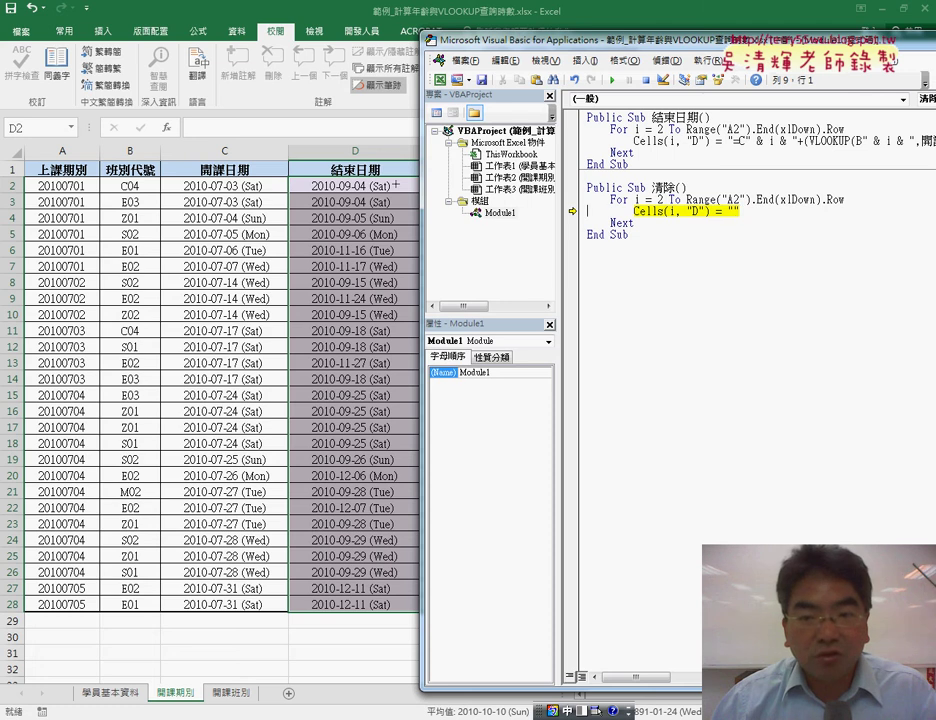
pyautogui.click(672, 211)
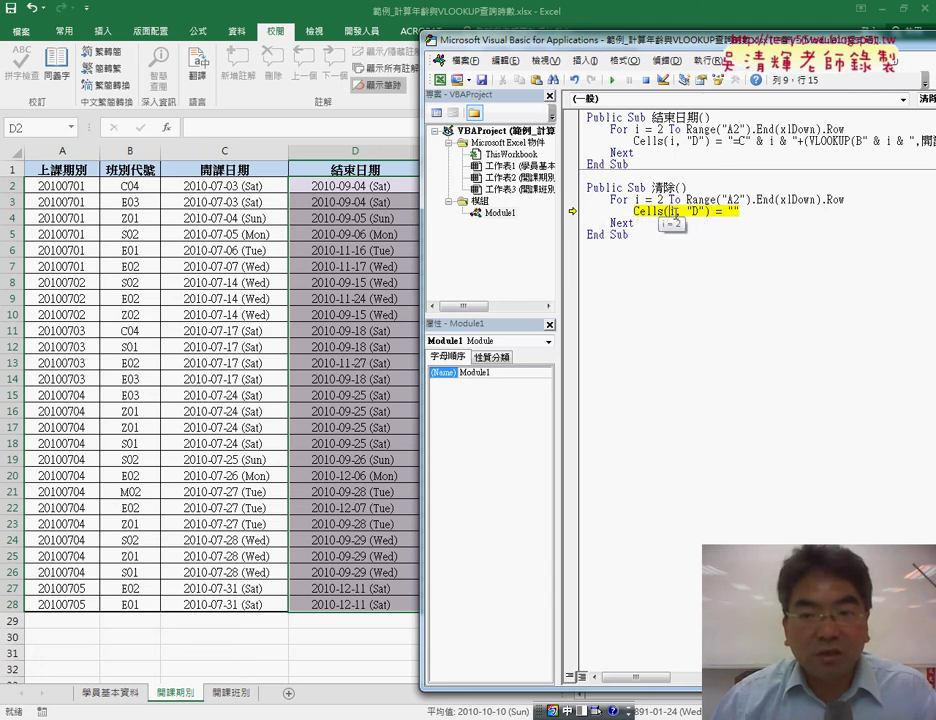
pyautogui.press('End')
pyautogui.hotkey('shift', 'Left')
pyautogui.hotkey('shift', 'Left')
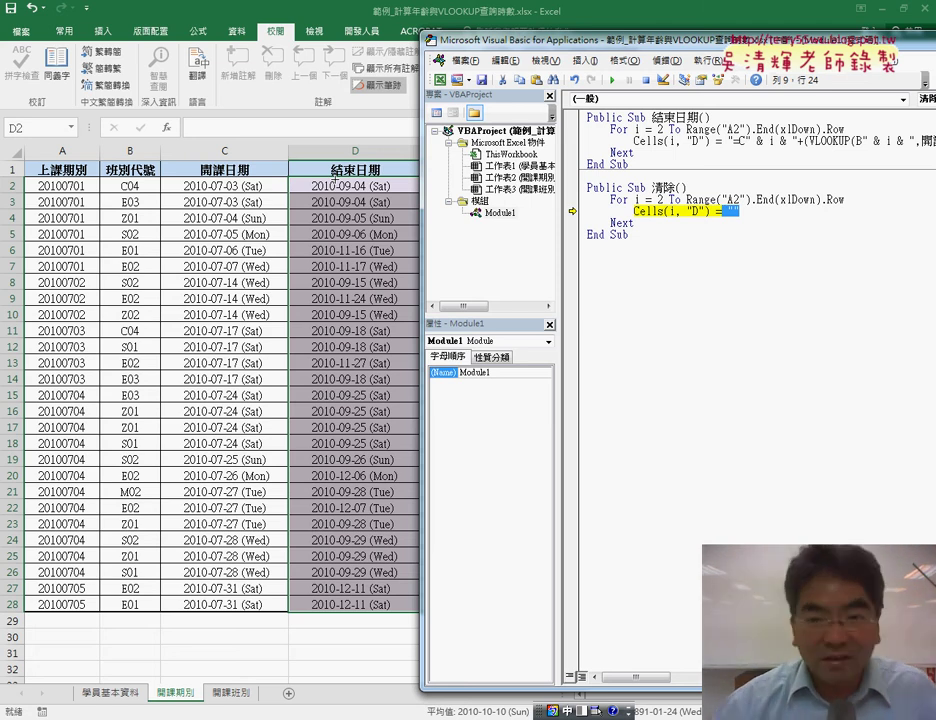
# Add an indented ActiveSheet.Unprotect line with the sheet password right after Sub 清除()
pyautogui.click(719, 190)
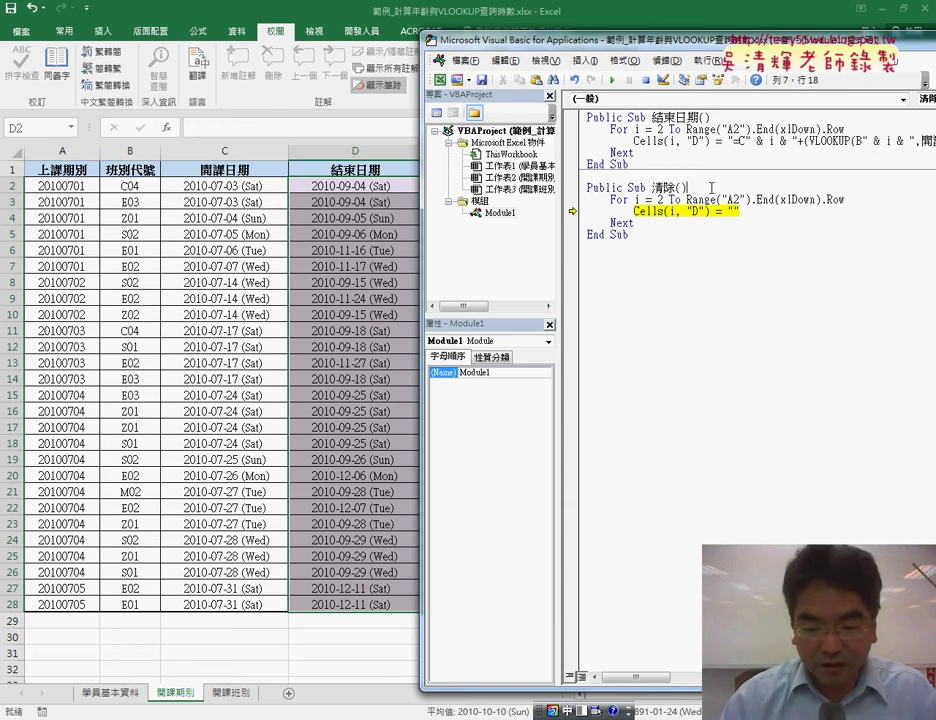
pyautogui.press('Return')
pyautogui.press('Tab')
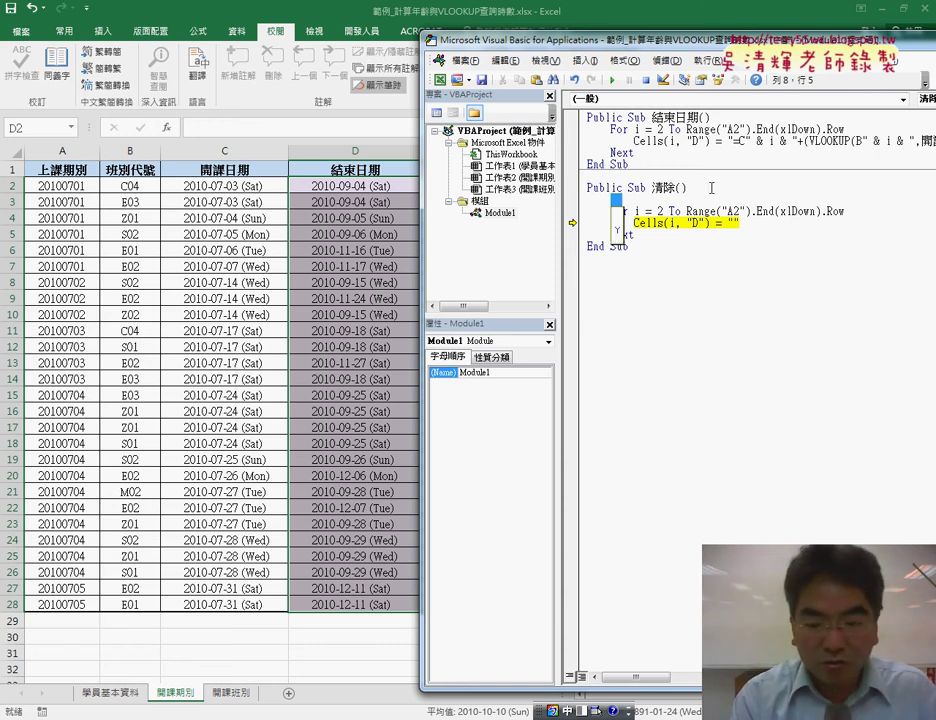
pyautogui.press('shift')
pyautogui.write('acti')
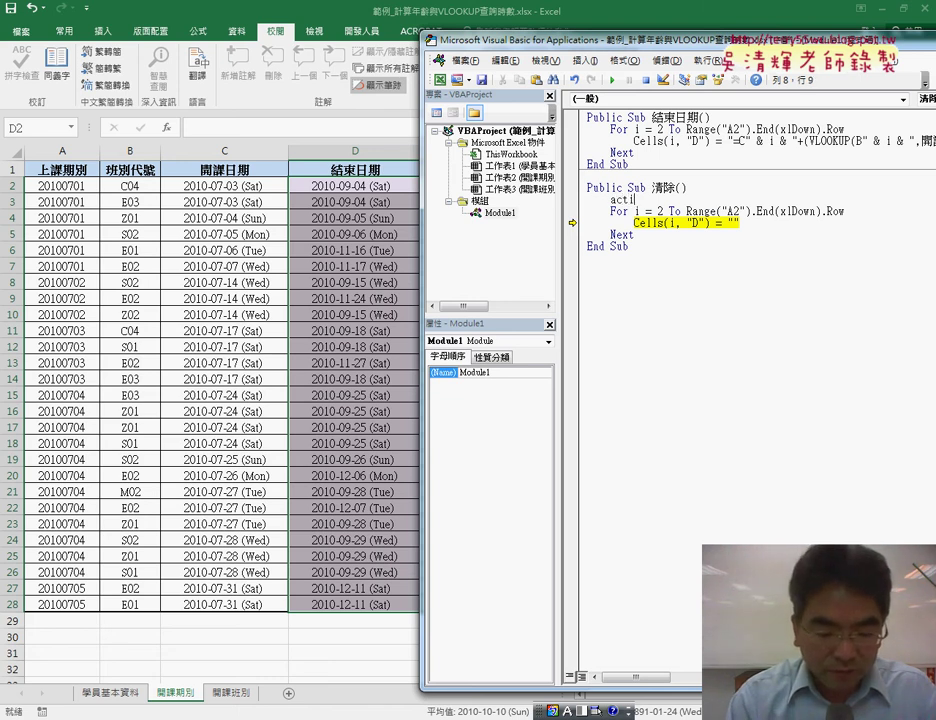
pyautogui.write('ves')
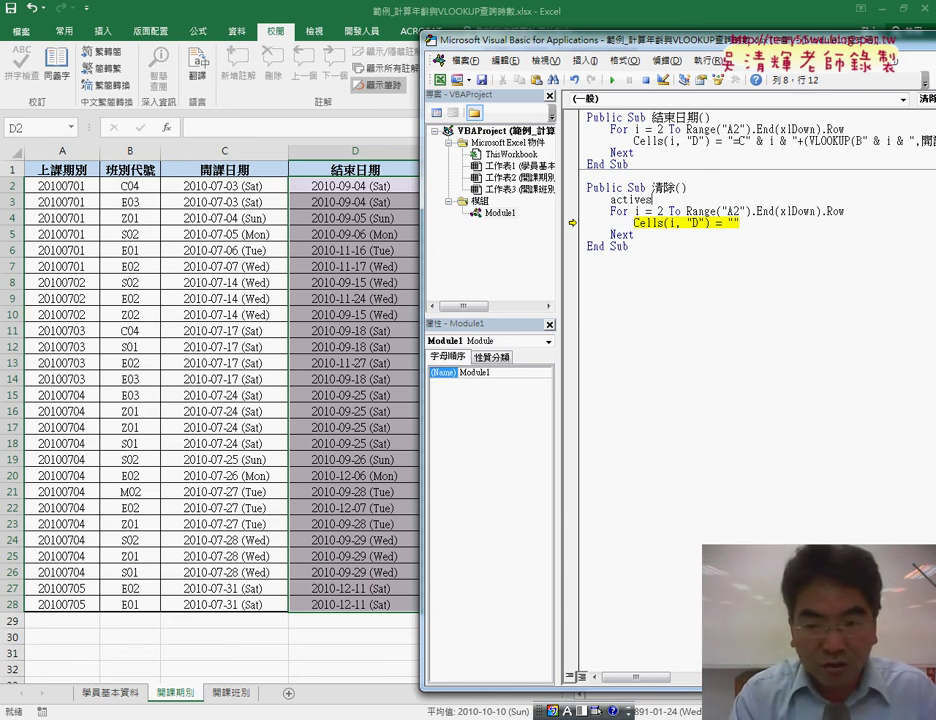
pyautogui.write('eet')
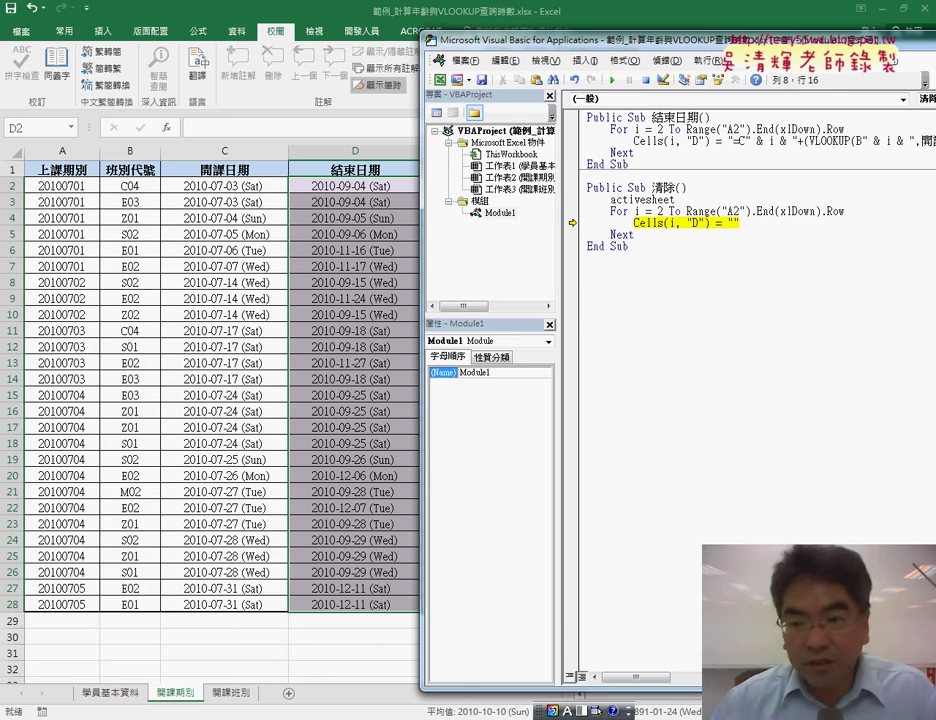
pyautogui.moveTo(646, 200)
pyautogui.mouseDown()
pyautogui.moveTo(611, 200)
pyautogui.moveTo(676, 200)
pyautogui.mouseUp()
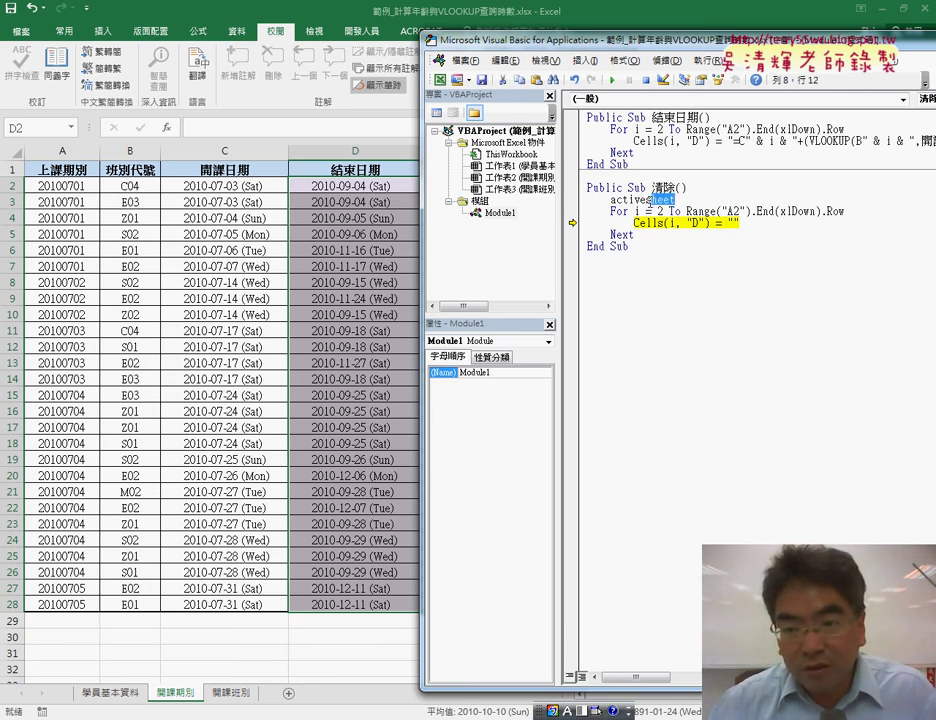
pyautogui.click(717, 200)
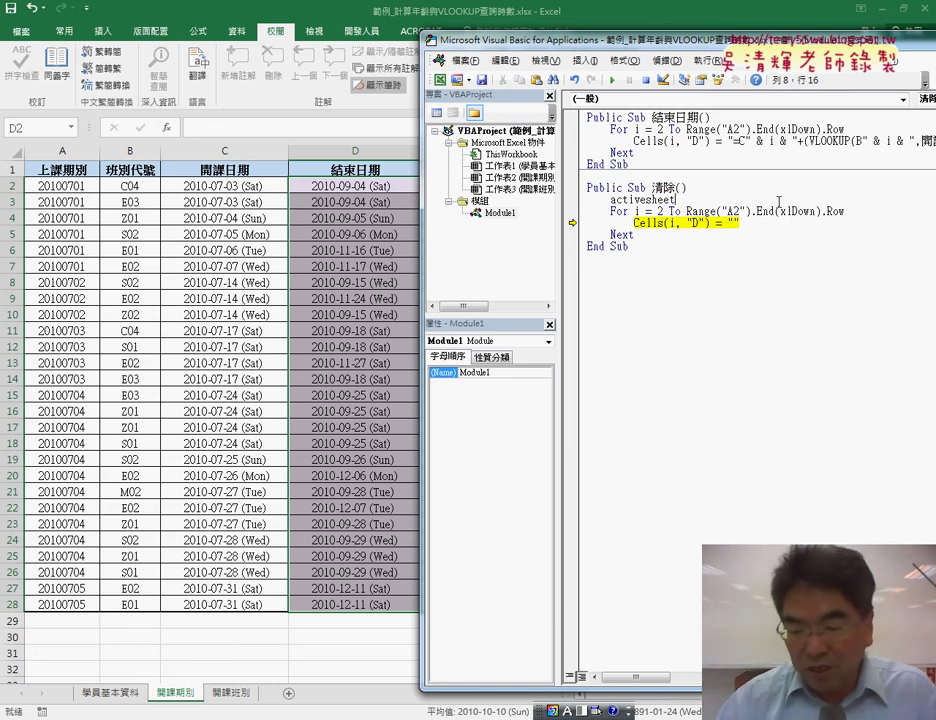
pyautogui.write('.')
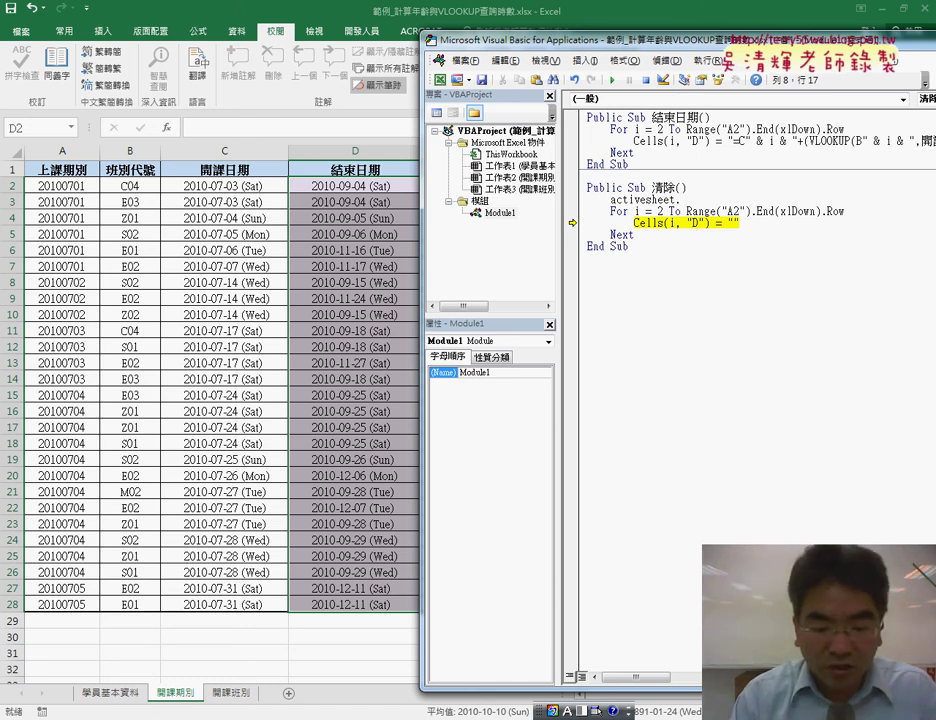
pyautogui.write('nprot')
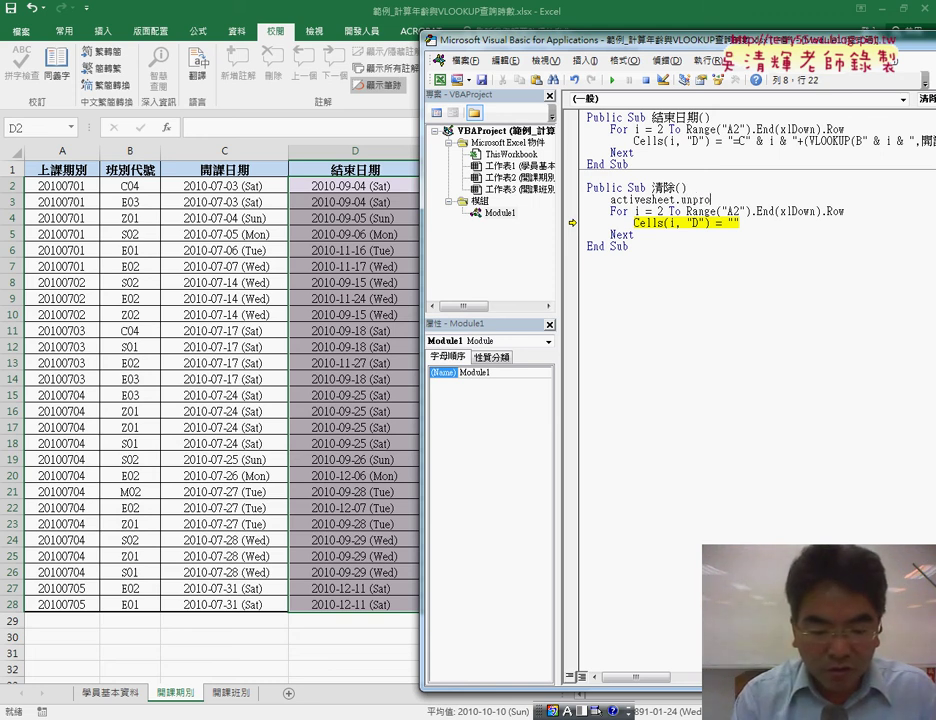
pyautogui.write('ect')
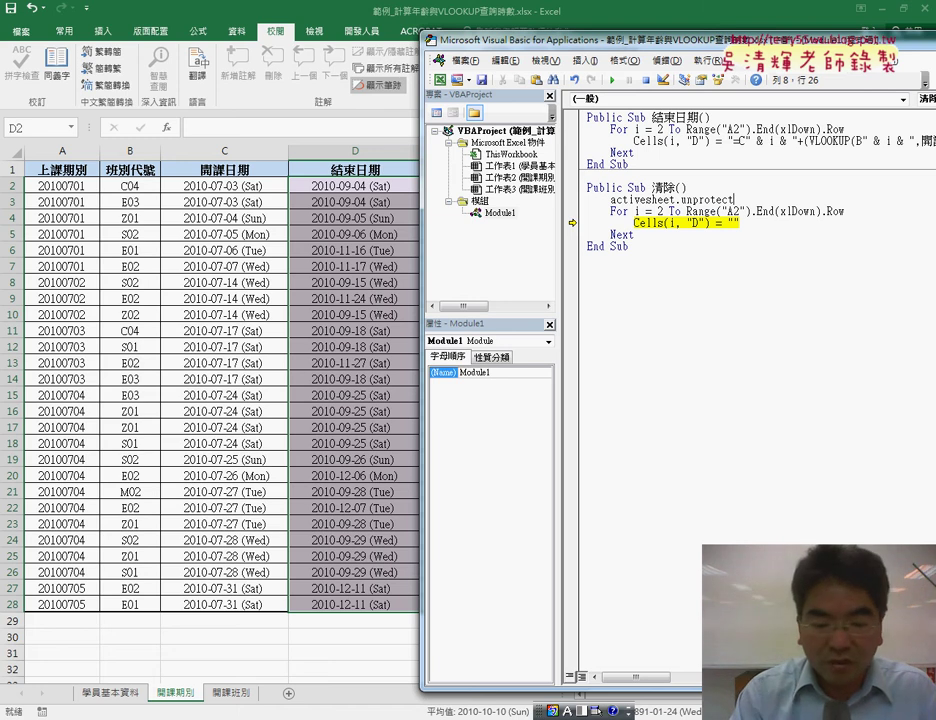
pyautogui.write('("')
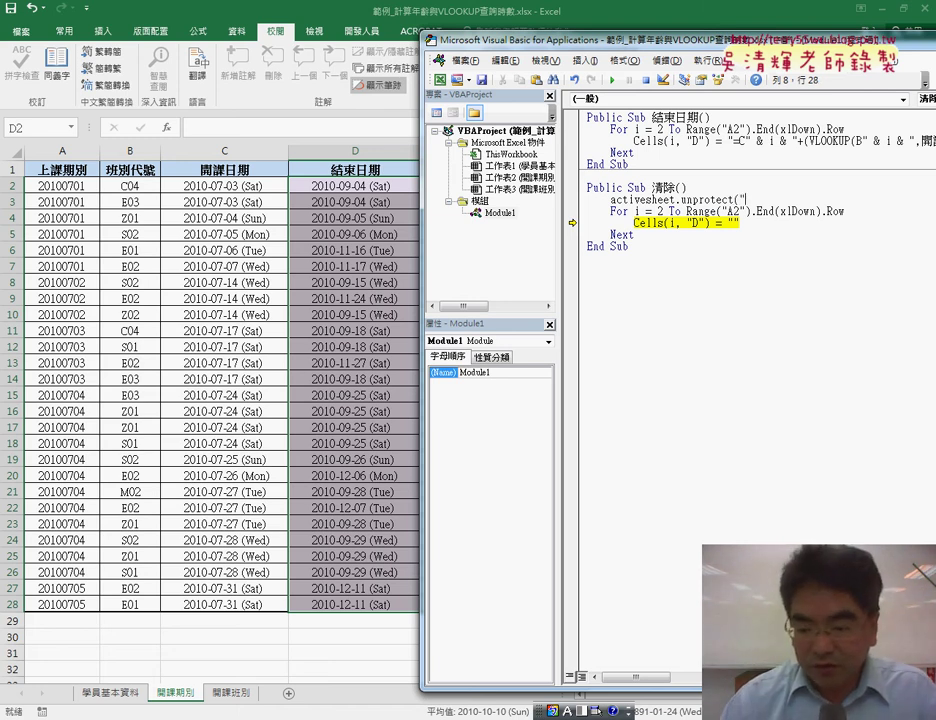
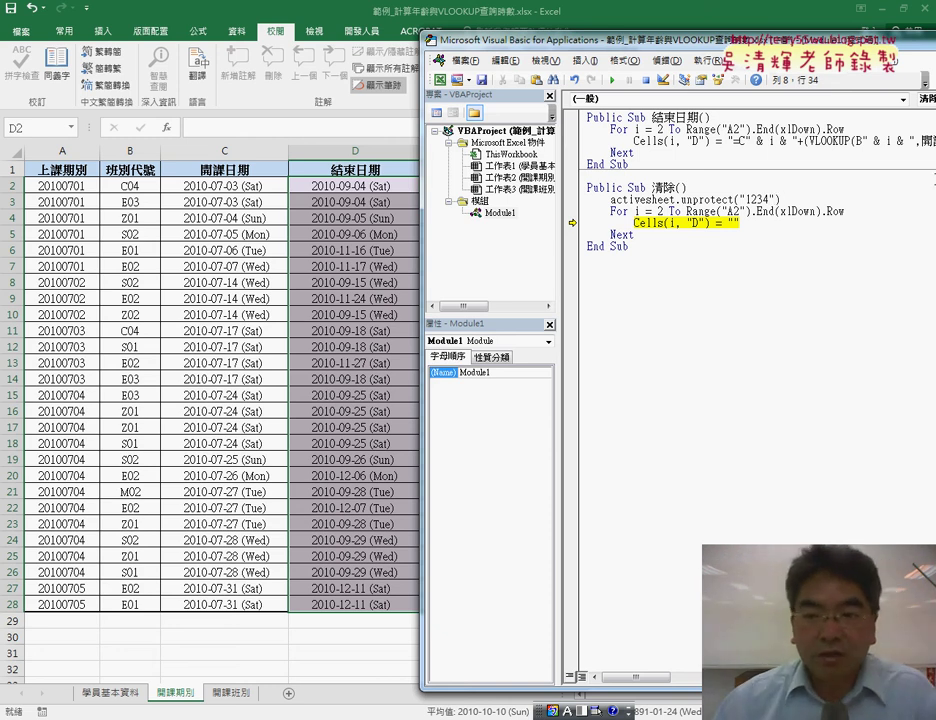
pyautogui.click(773, 278)
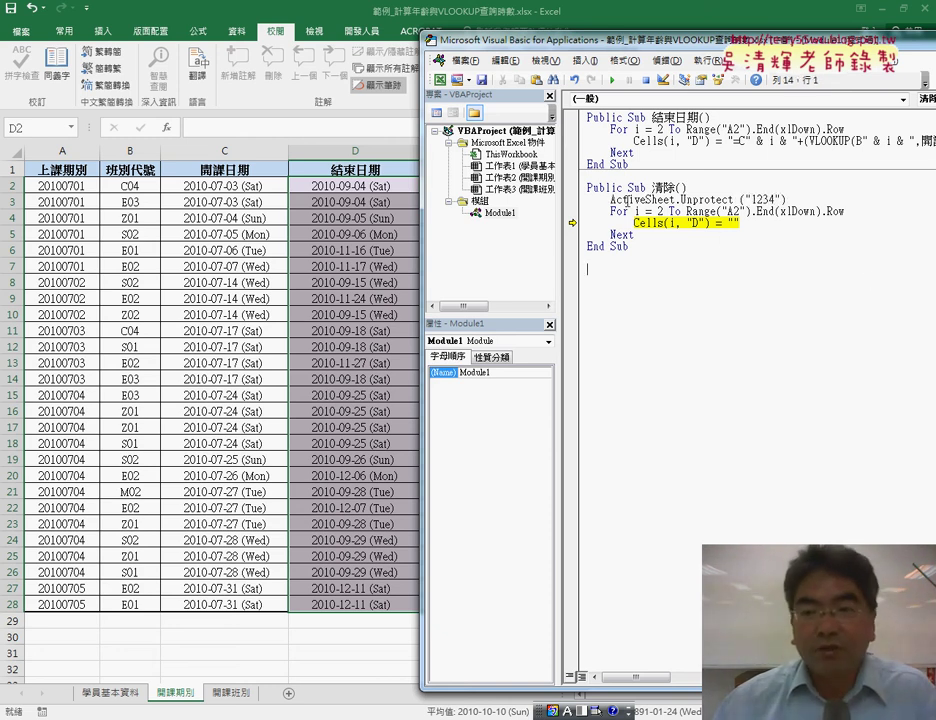
# Copy the Unprotect line below Next and delete 'Un' to make it ActiveSheet.Protect
pyautogui.moveTo(611, 199); pyautogui.dragTo(734, 199)
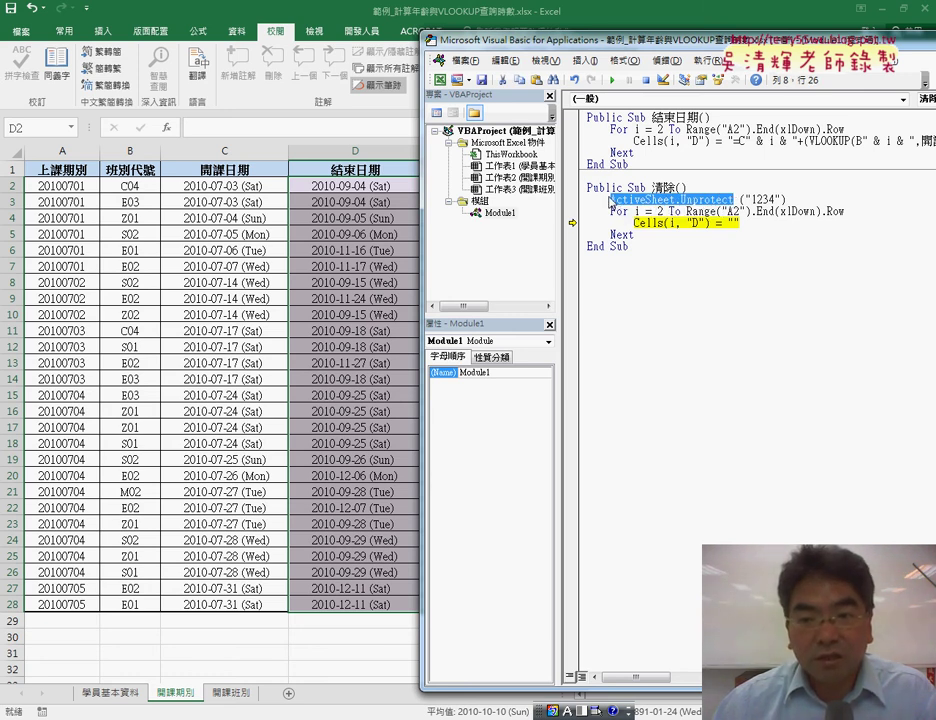
pyautogui.moveTo(655, 223)
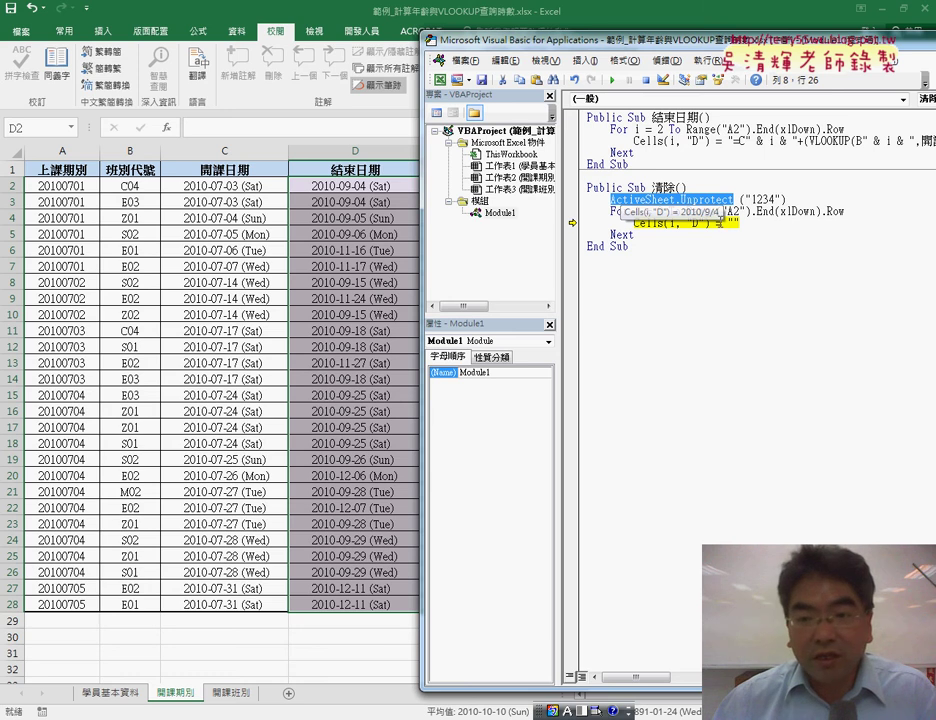
pyautogui.click(650, 234)
pyautogui.press('Return')
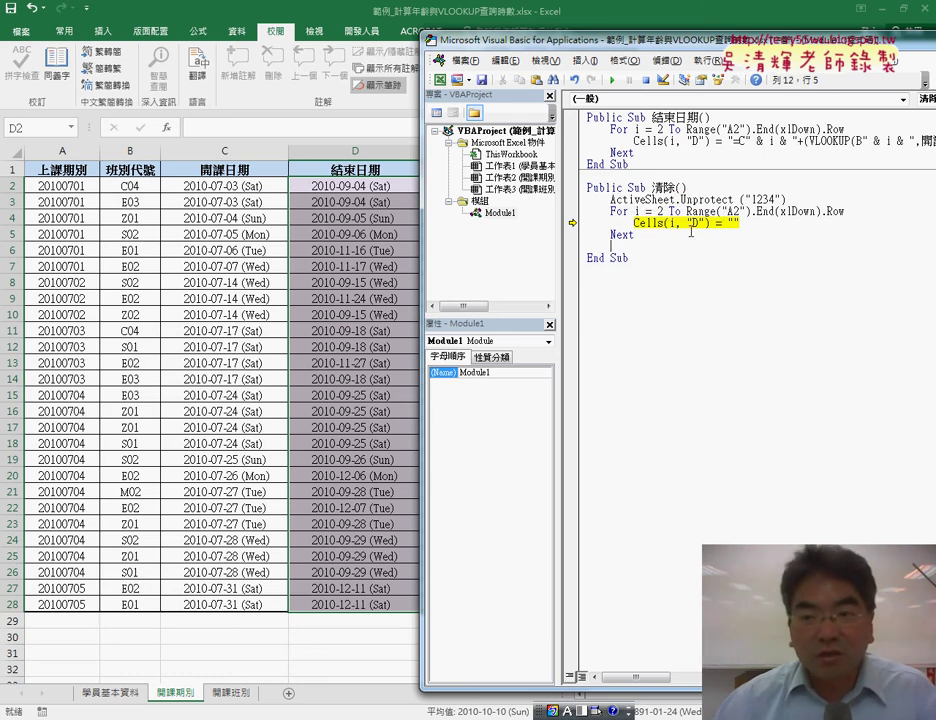
pyautogui.moveTo(790, 200); pyautogui.dragTo(611, 200)
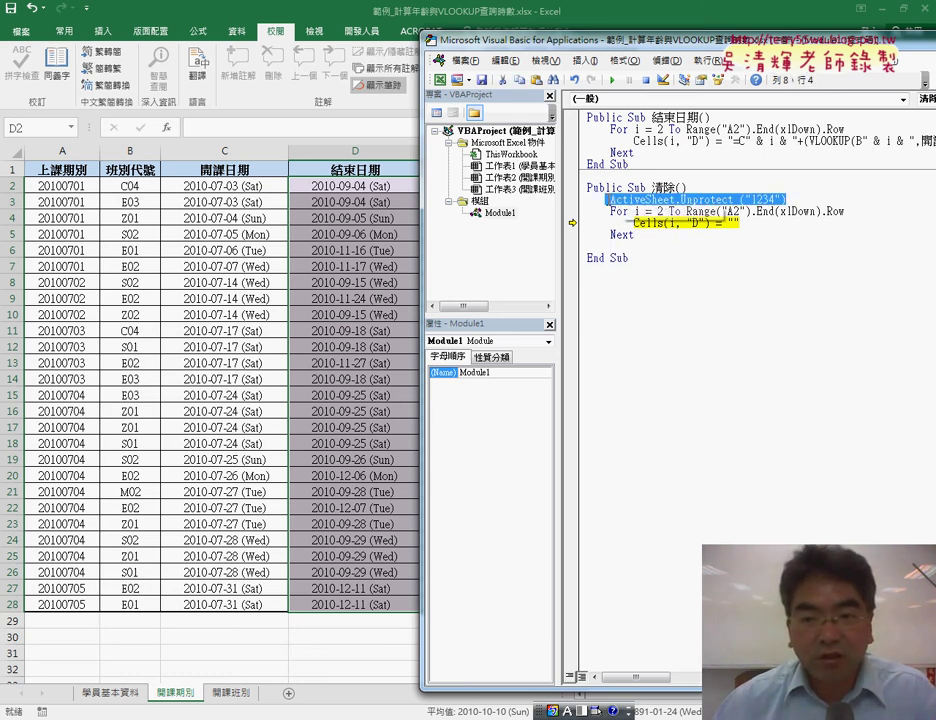
pyautogui.hotkey('ctrl', 'c')
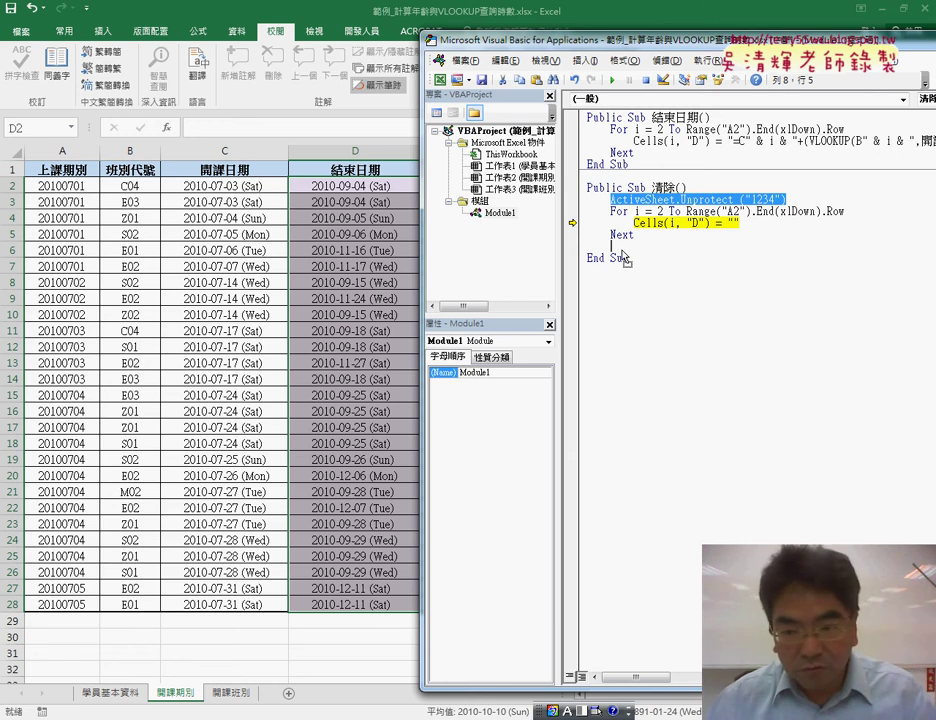
pyautogui.click(622, 246)
pyautogui.hotkey('ctrl', 'v')
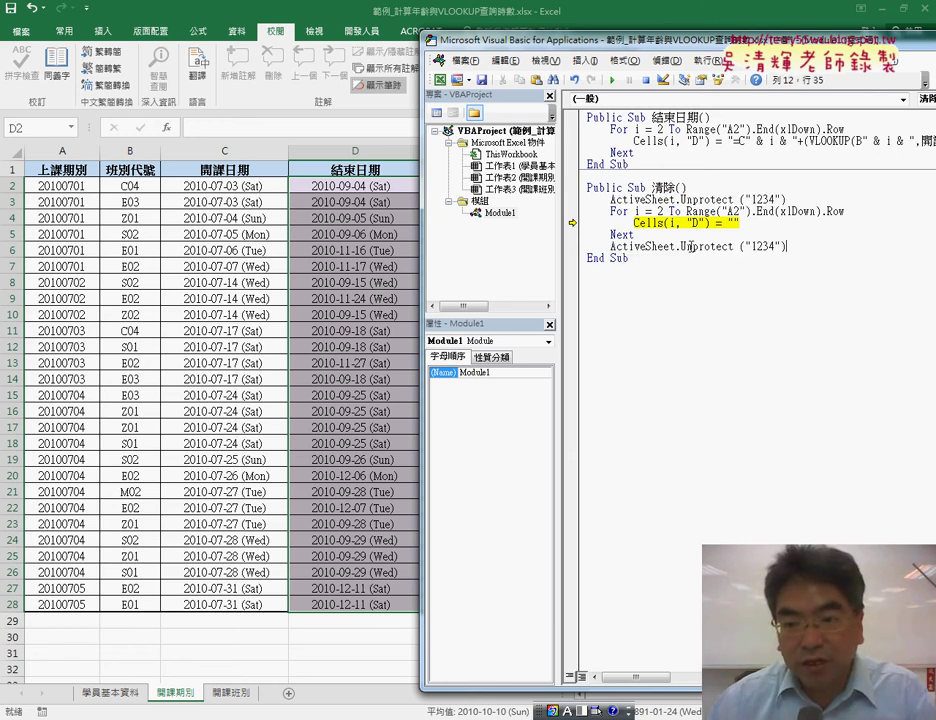
pyautogui.moveTo(697, 246); pyautogui.dragTo(681, 246)
pyautogui.press('Delete')
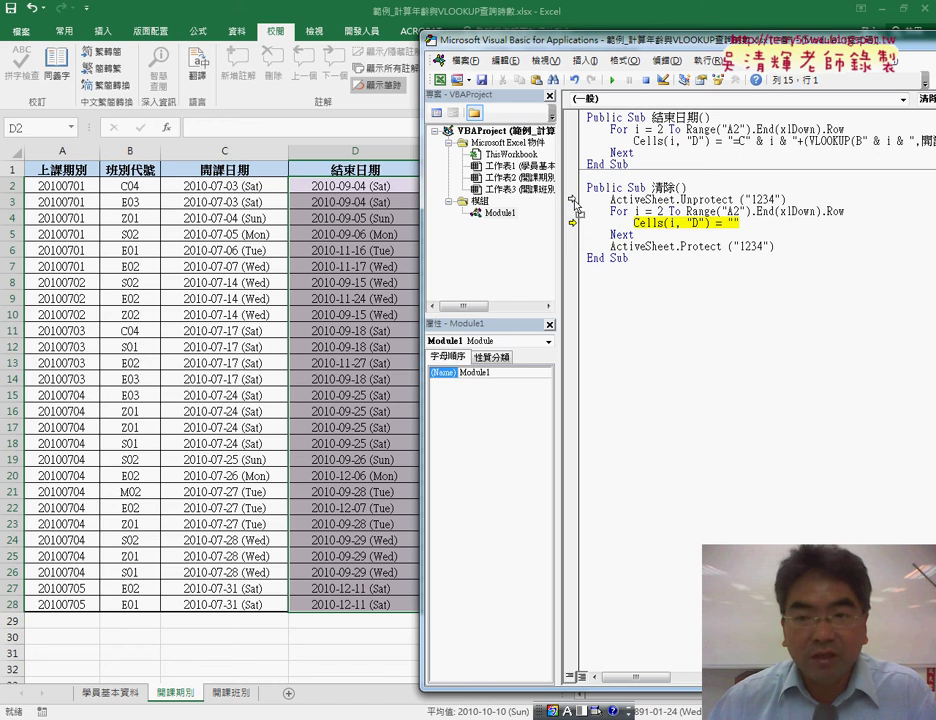
# Drag the execution arrow back to ActiveSheet.Unprotect, shift the code window, and annotate D2
pyautogui.moveTo(575, 203); pyautogui.dragTo(573, 199)
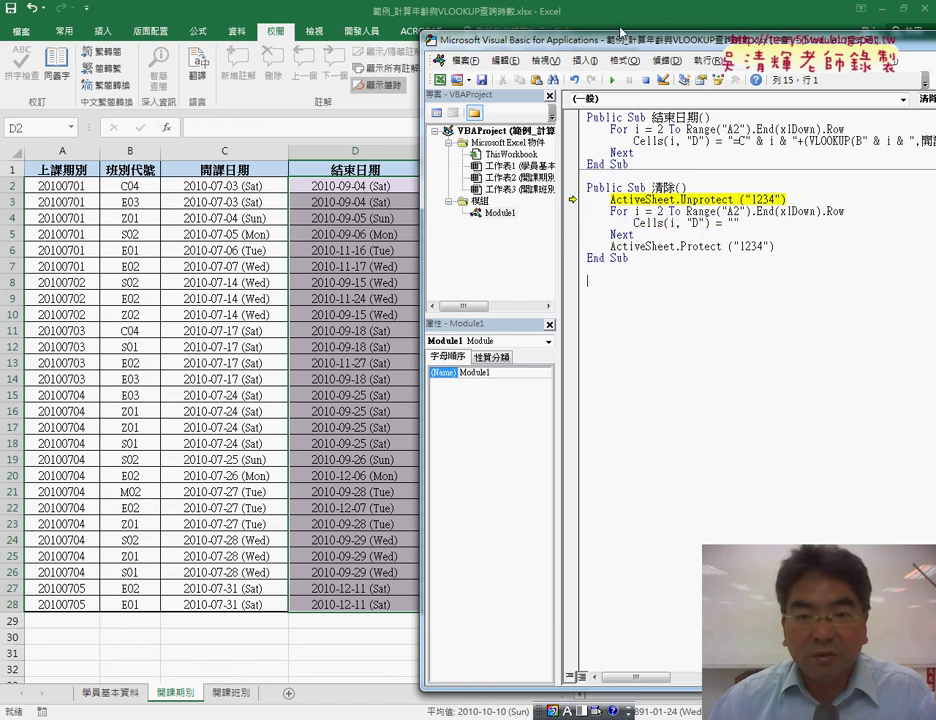
pyautogui.moveTo(620, 30)
pyautogui.mouseDown()
pyautogui.moveTo(606, 140)
pyautogui.moveTo(629, 140)
pyautogui.mouseUp()
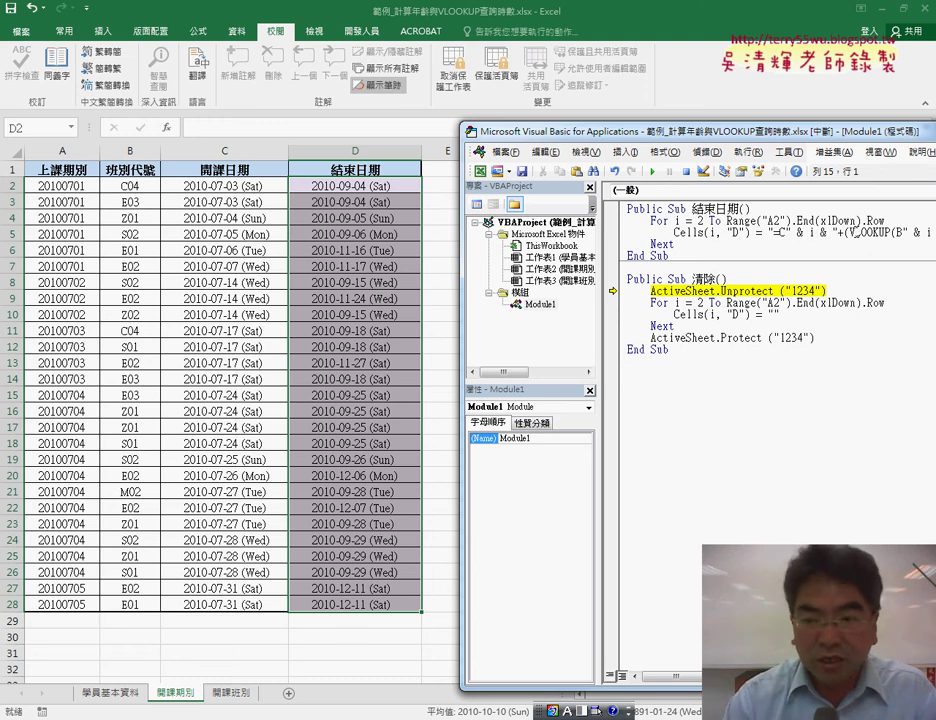
pyautogui.moveTo(651, 296); pyautogui.dragTo(738, 300)
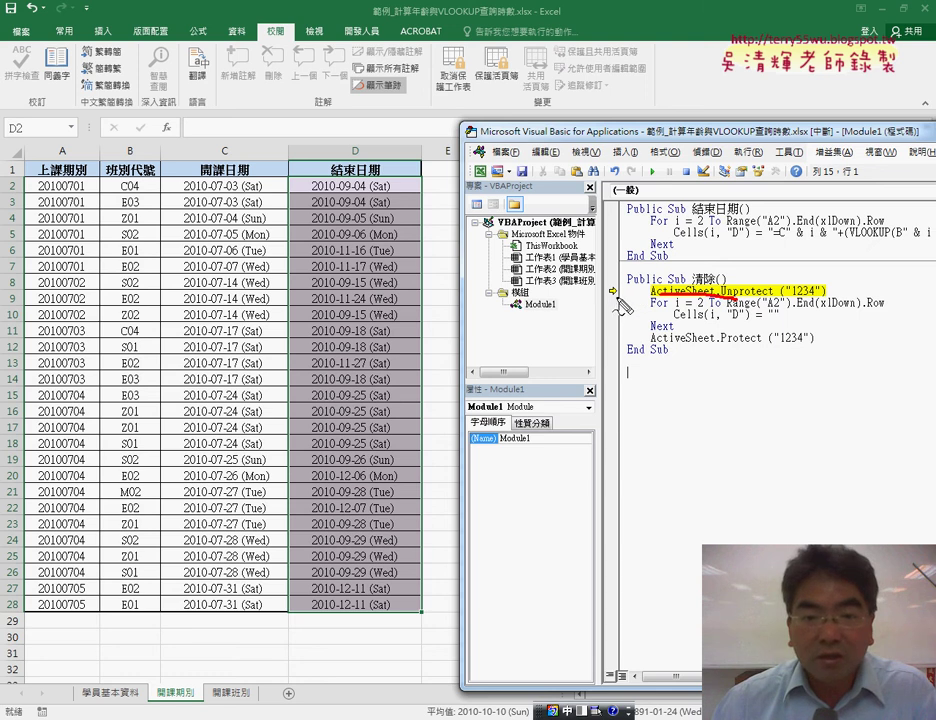
pyautogui.moveTo(355, 190); pyautogui.dragTo(385, 180)
pyautogui.moveTo(220, 143)
pyautogui.mouseDown()
pyautogui.moveTo(302, 138)
pyautogui.moveTo(195, 118)
pyautogui.mouseUp()
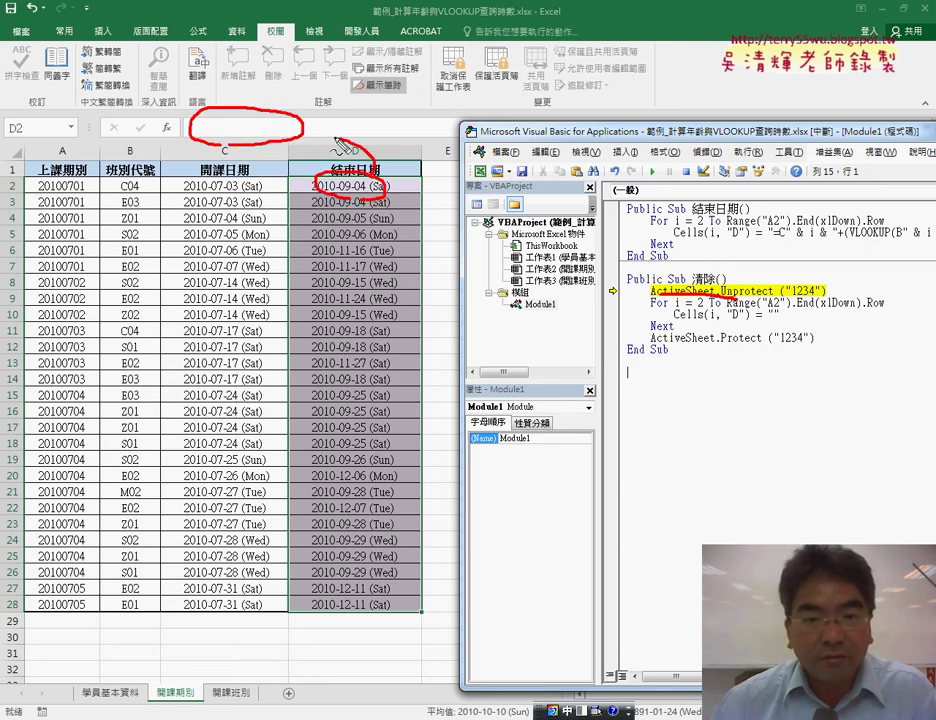
pyautogui.moveTo(310, 127); pyautogui.dragTo(352, 138)
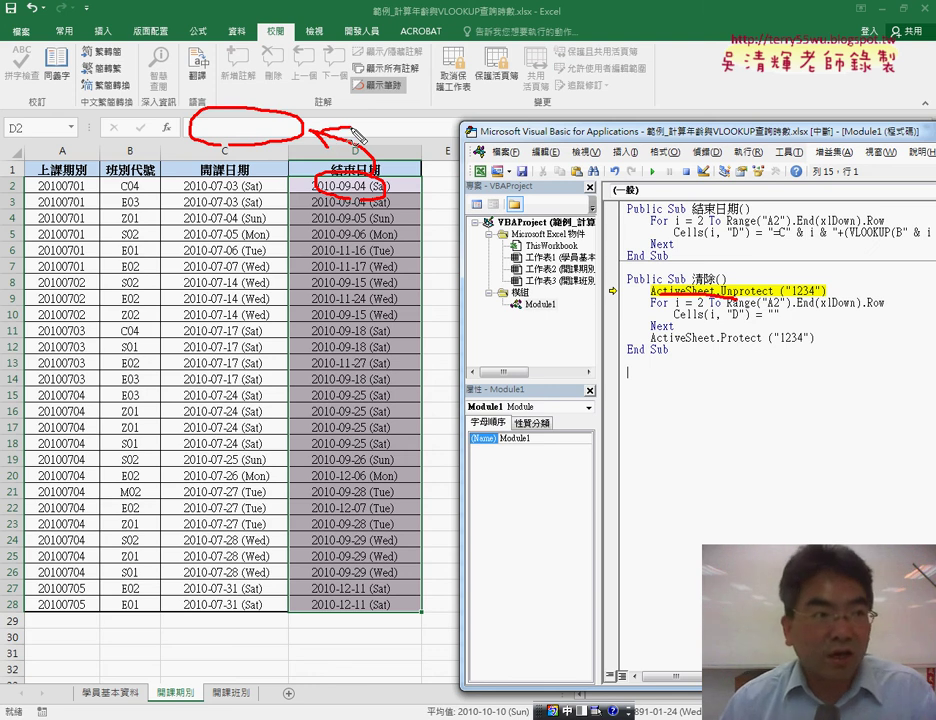
# Step through ActiveSheet.Unprotect with F8 and annotate the now-visible D2 formula
pyautogui.press('Escape')
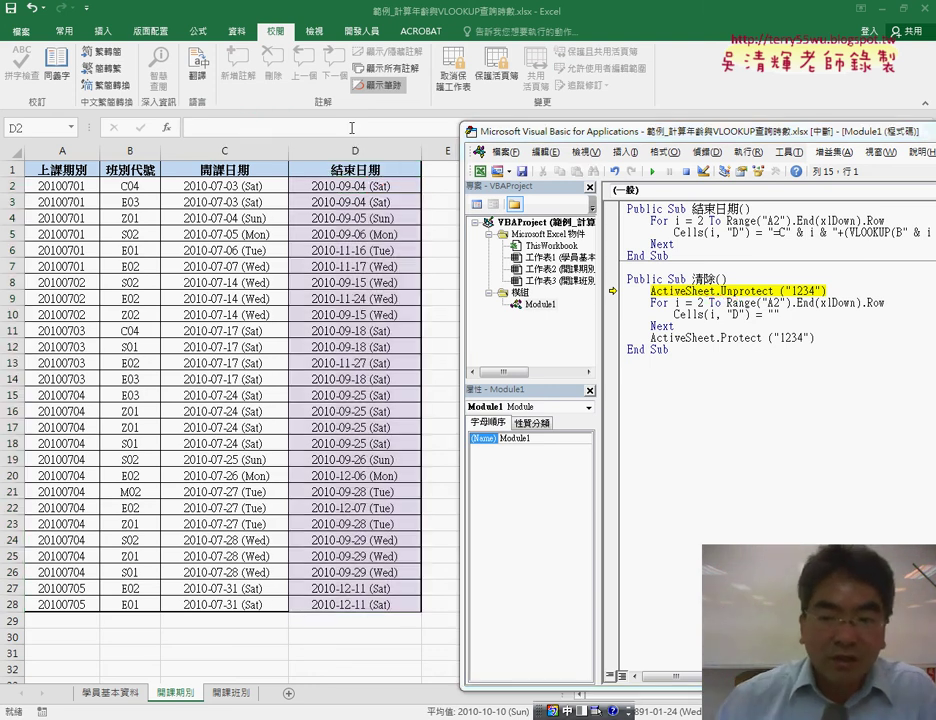
pyautogui.click(725, 290)
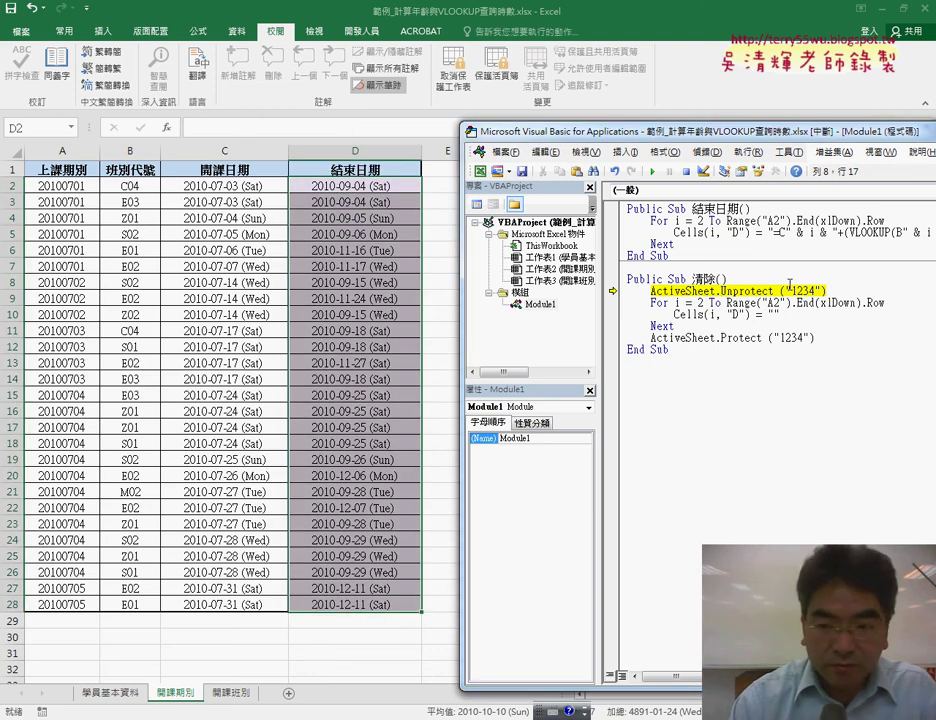
pyautogui.press('F8')
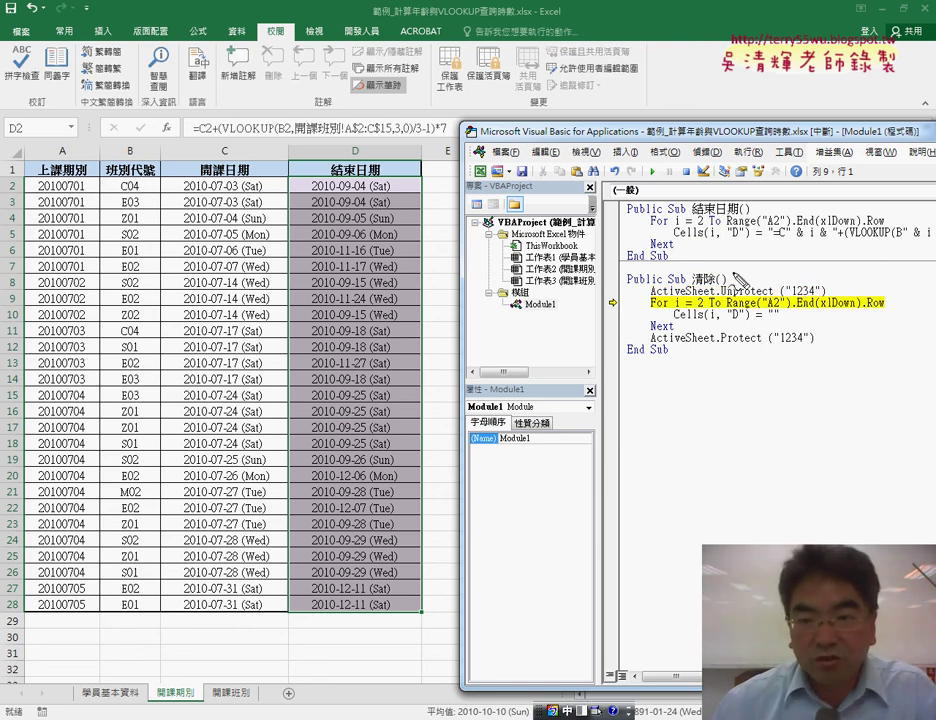
pyautogui.moveTo(440, 42); pyautogui.dragTo(430, 55)
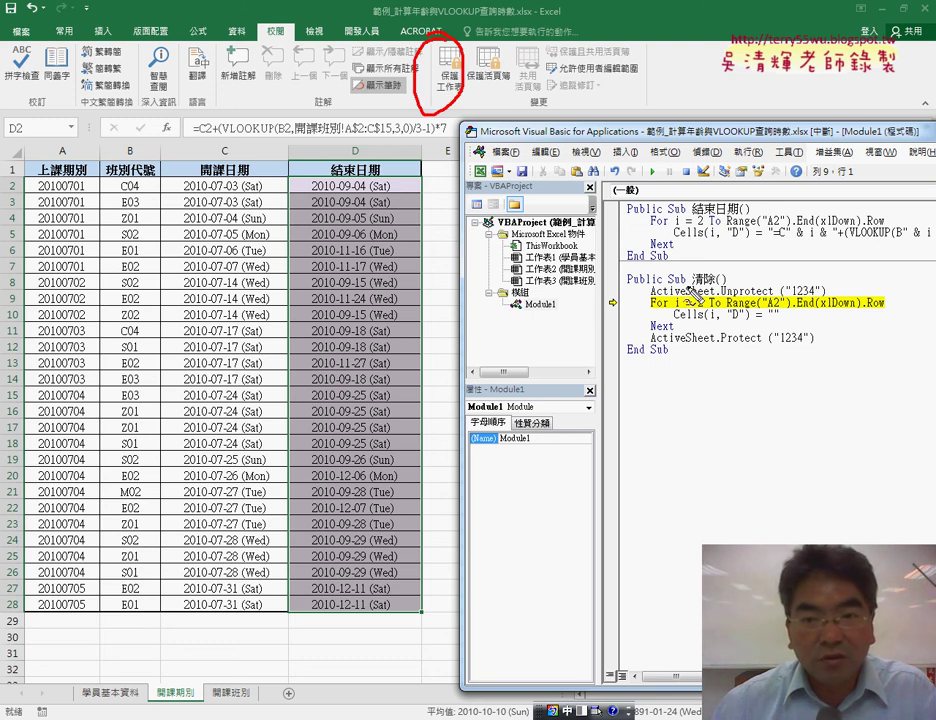
pyautogui.moveTo(668, 330); pyautogui.dragTo(463, 86)
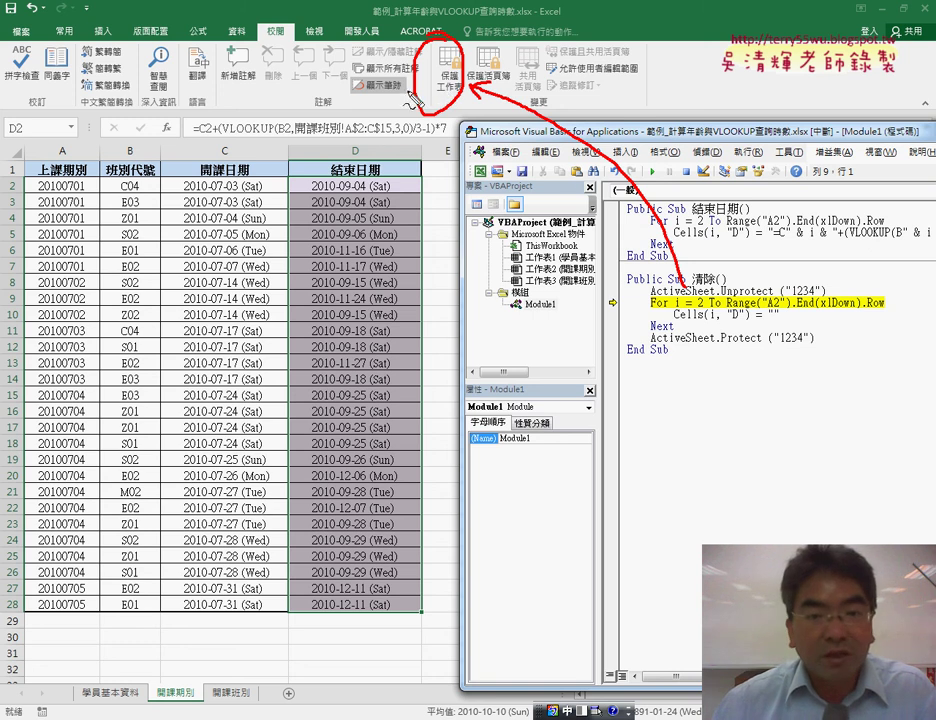
pyautogui.moveTo(225, 112)
pyautogui.mouseDown()
pyautogui.moveTo(335, 112)
pyautogui.moveTo(289, 164)
pyautogui.mouseUp()
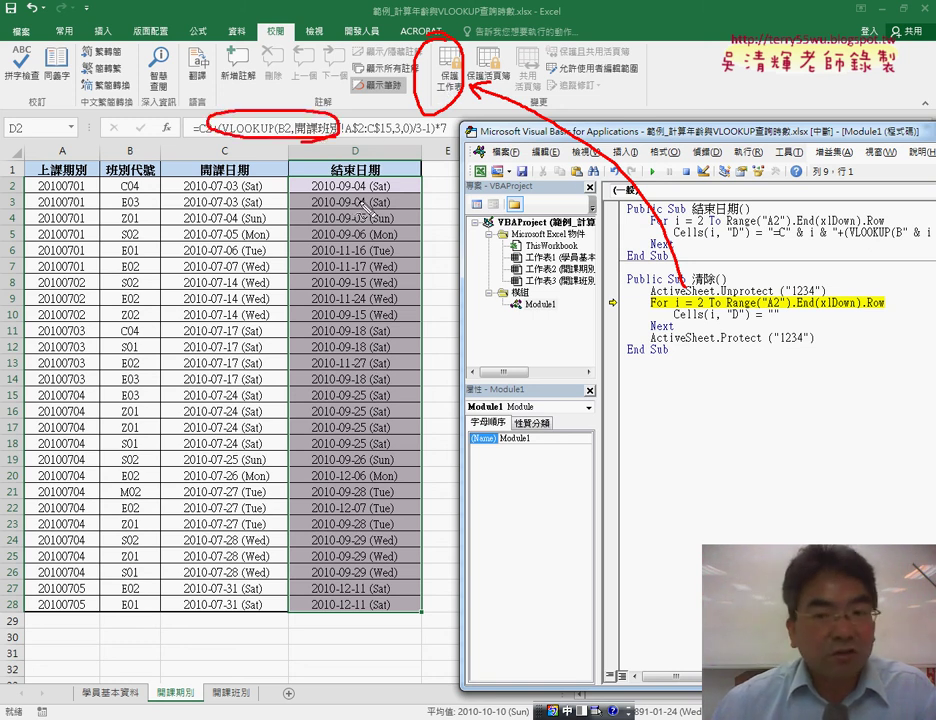
pyautogui.press('Escape')
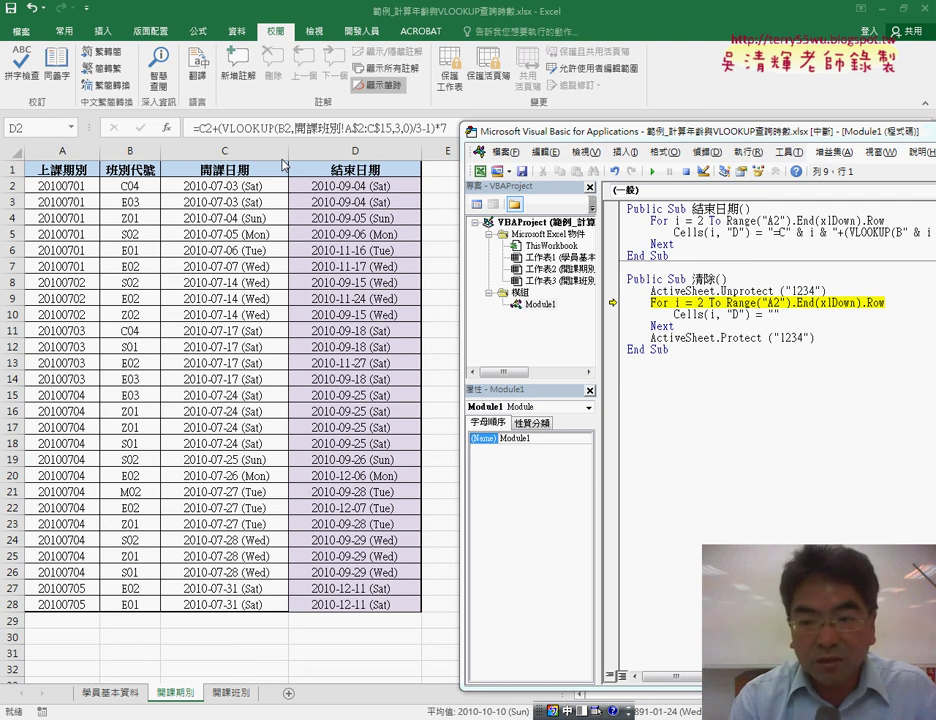
# Step the clearing loop with F8, emptying end dates D2 through D27
pyautogui.click(692, 280)
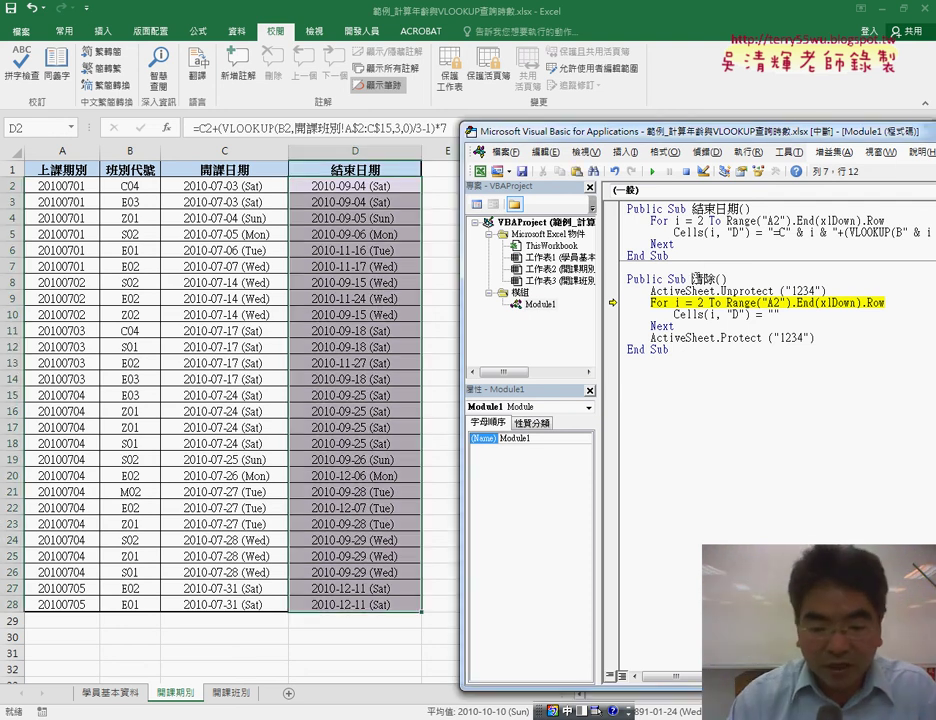
pyautogui.press('F8')
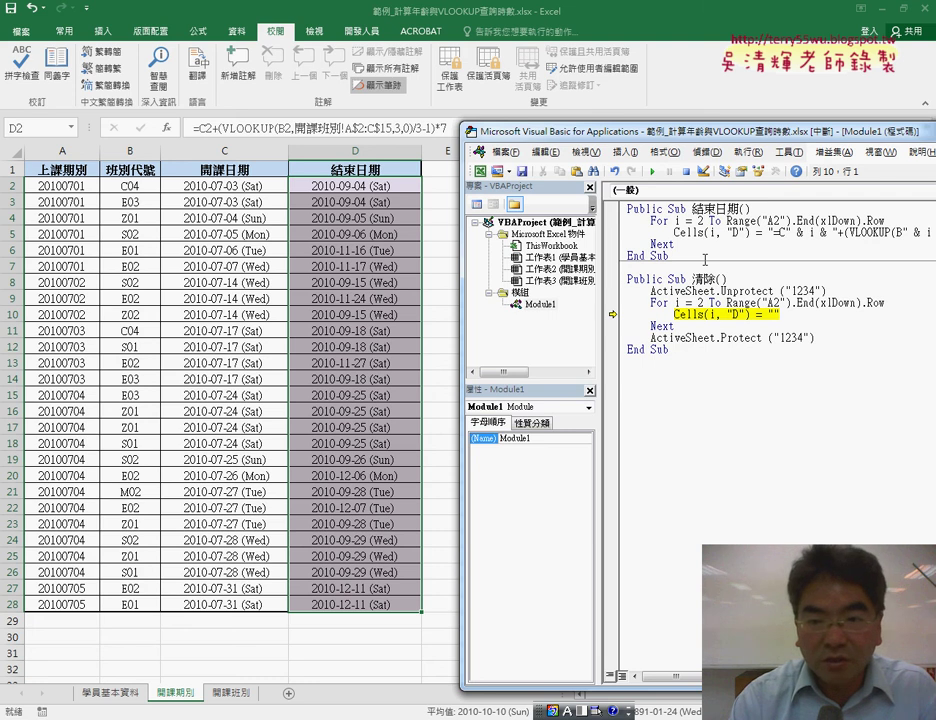
pyautogui.press('F8')
pyautogui.press('F8')
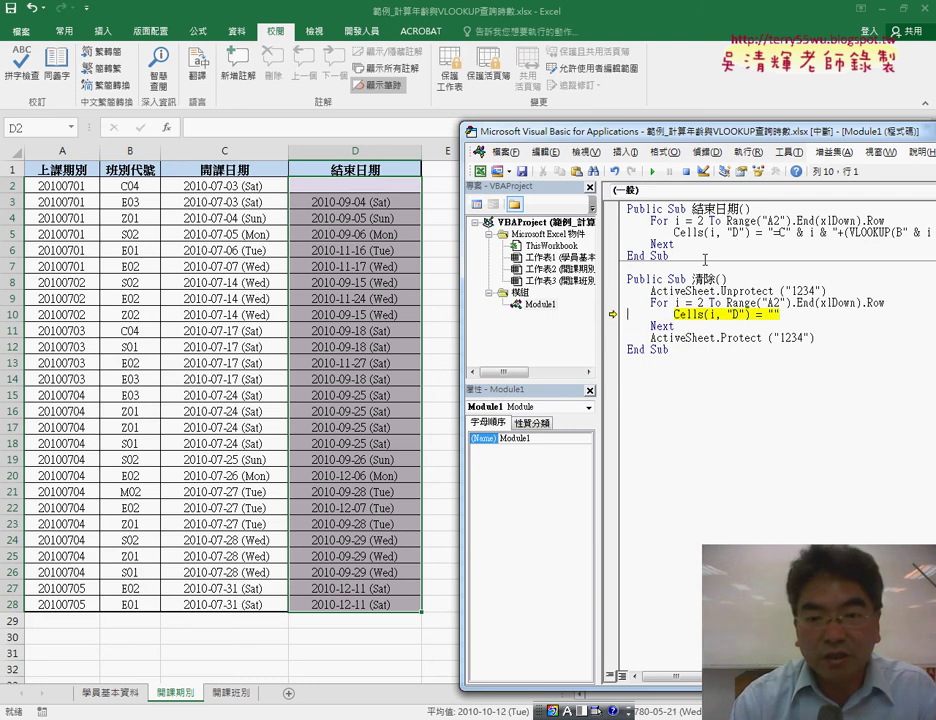
pyautogui.press('F8')
pyautogui.press('F8')
pyautogui.press('F8')
pyautogui.press('F8')
pyautogui.press('F8')
pyautogui.press('F8')
pyautogui.press('F8')
pyautogui.press('F8')
pyautogui.press('F8')
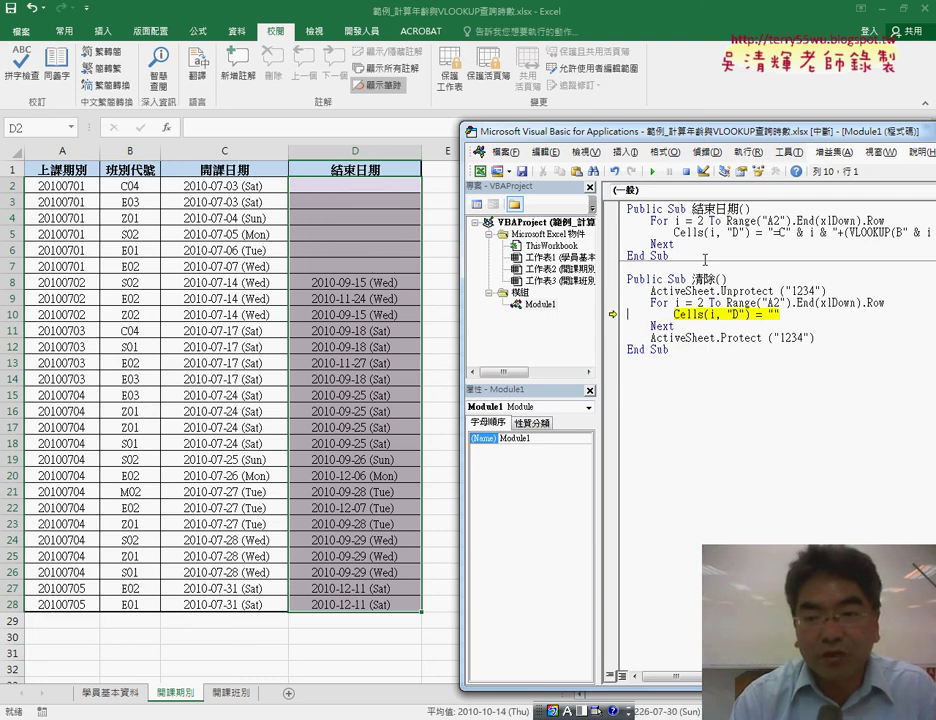
pyautogui.press('F8')
pyautogui.press('F8')
pyautogui.press('F8')
pyautogui.press('F8')
pyautogui.press('F8')
pyautogui.press('F8')
pyautogui.press('F8')
pyautogui.press('F8')
pyautogui.press('F8')
pyautogui.press('F8')
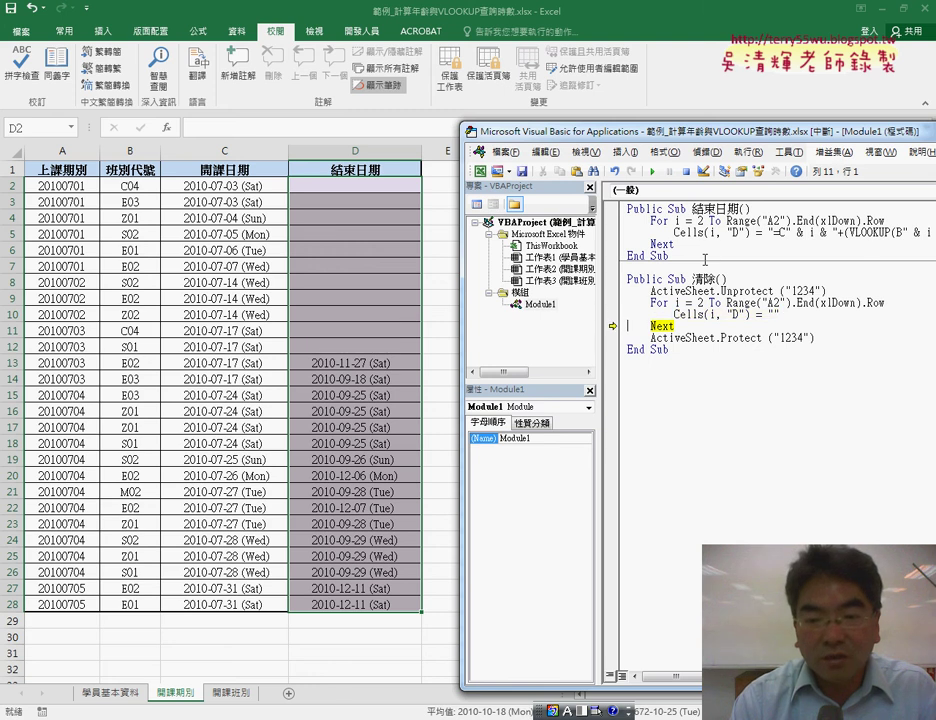
pyautogui.press('F8')
pyautogui.press('F8')
pyautogui.press('F8')
pyautogui.press('F8')
pyautogui.press('F8')
pyautogui.press('F8')
pyautogui.press('F8')
pyautogui.press('F8')
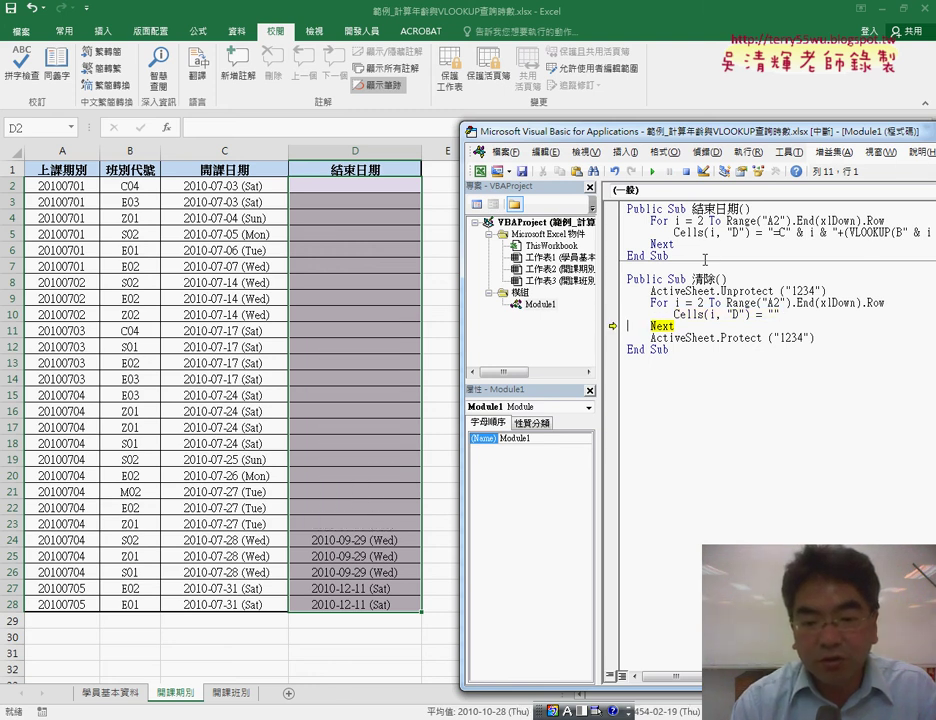
pyautogui.press('F8')
pyautogui.press('F8')
pyautogui.press('F8')
pyautogui.press('F8')
pyautogui.press('F8')
pyautogui.press('F8')
pyautogui.press('F8')
pyautogui.press('F8')
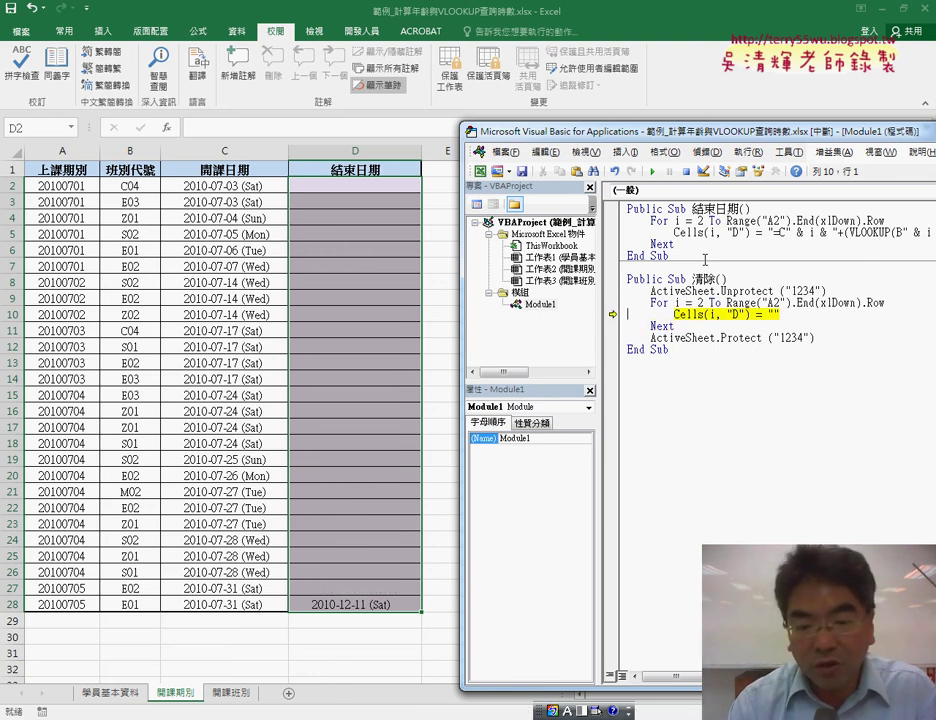
pyautogui.press('F8')
pyautogui.press('F8')
pyautogui.press('F8')
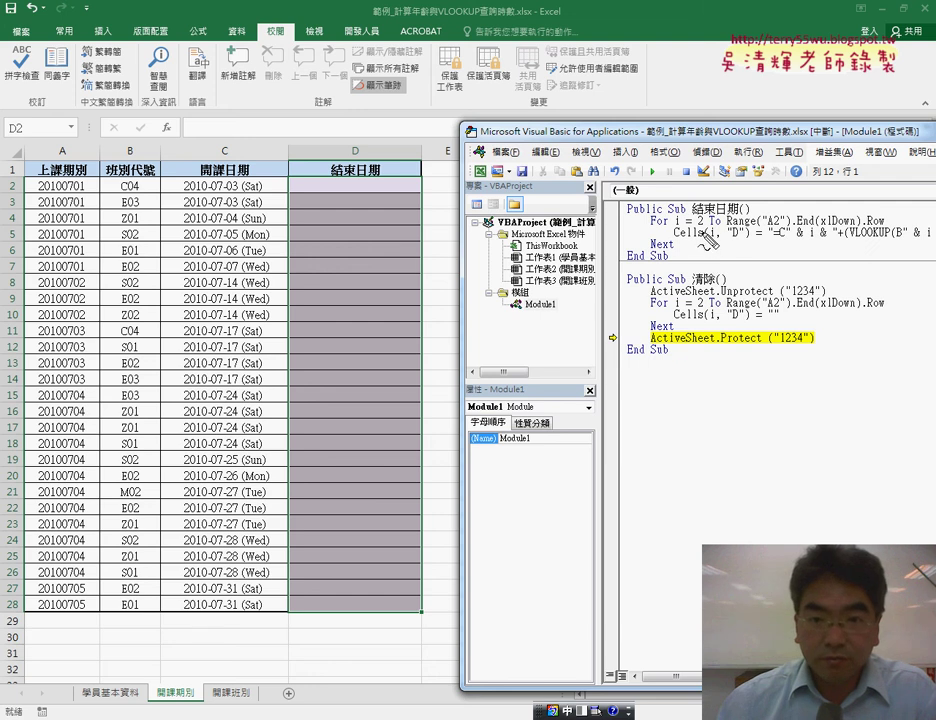
pyautogui.moveTo(704, 340); pyautogui.dragTo(481, 113)
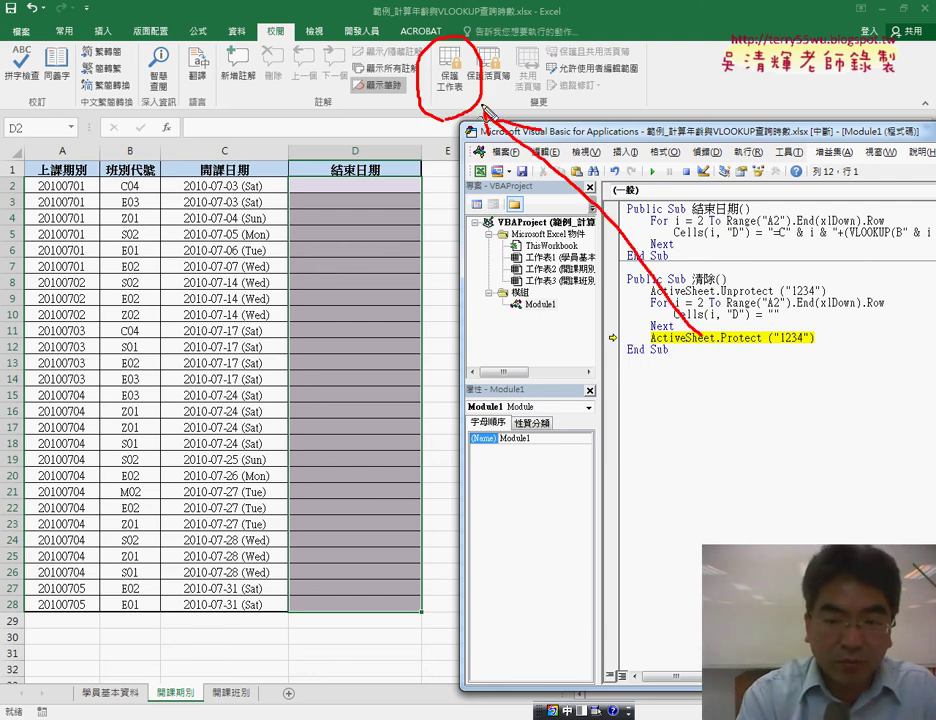
pyautogui.press('Escape')
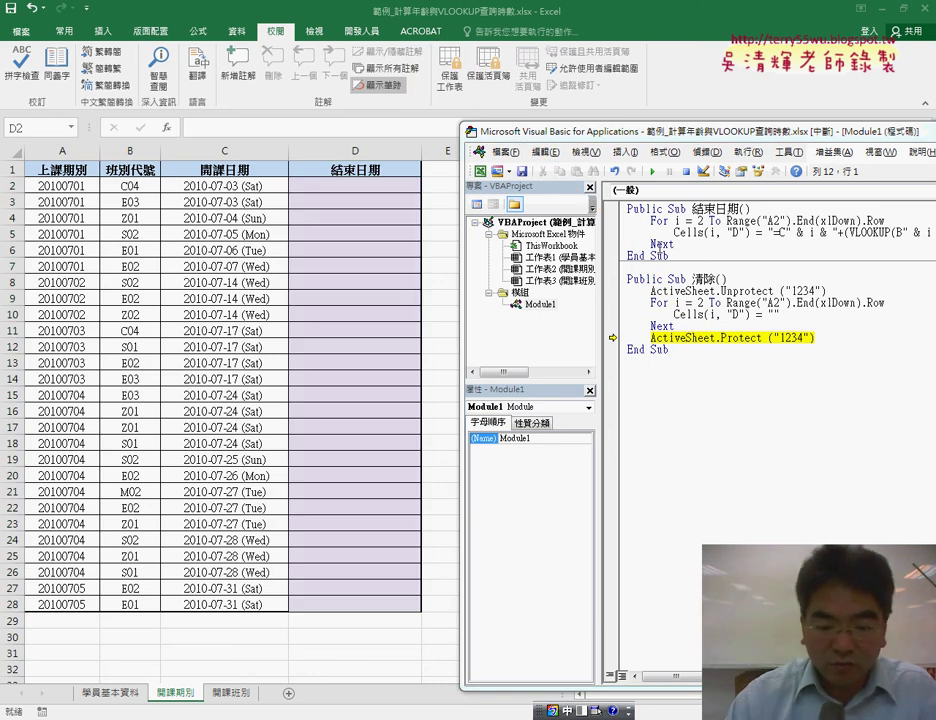
pyautogui.click(655, 244)
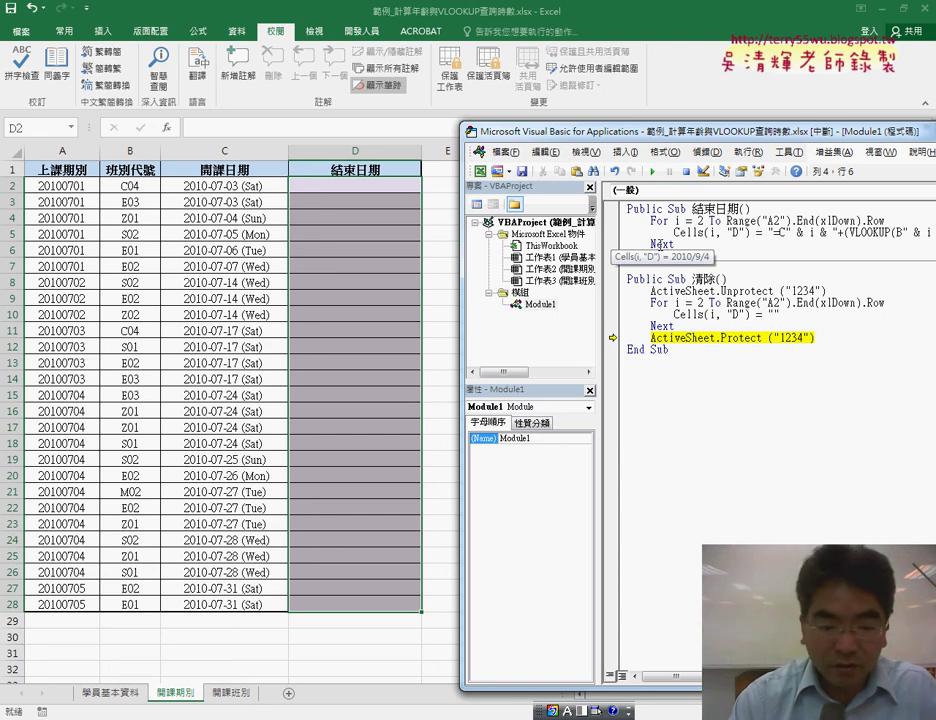
pyautogui.press('F8')
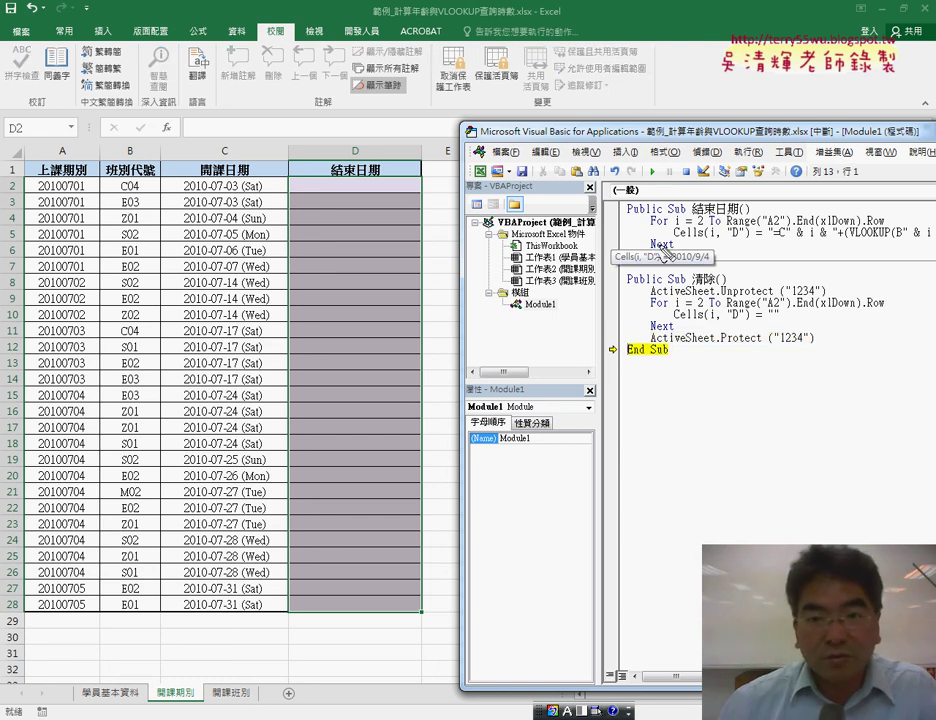
pyautogui.moveTo(470, 32); pyautogui.dragTo(487, 92)
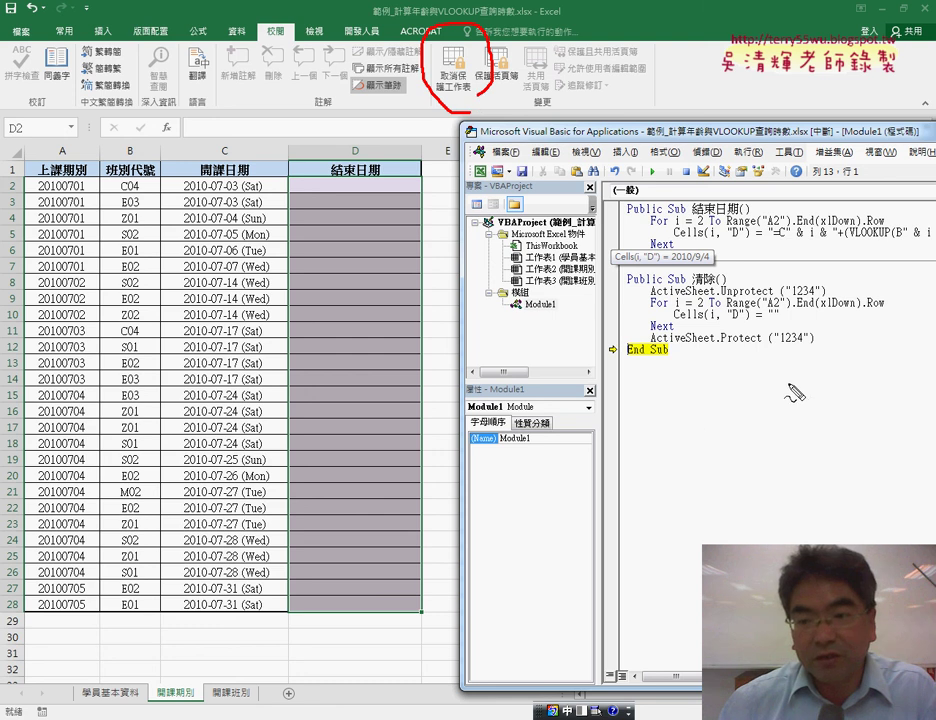
pyautogui.moveTo(731, 355); pyautogui.dragTo(618, 352)
pyautogui.moveTo(690, 345)
pyautogui.mouseDown()
pyautogui.moveTo(501, 107)
pyautogui.moveTo(537, 97)
pyautogui.mouseUp()
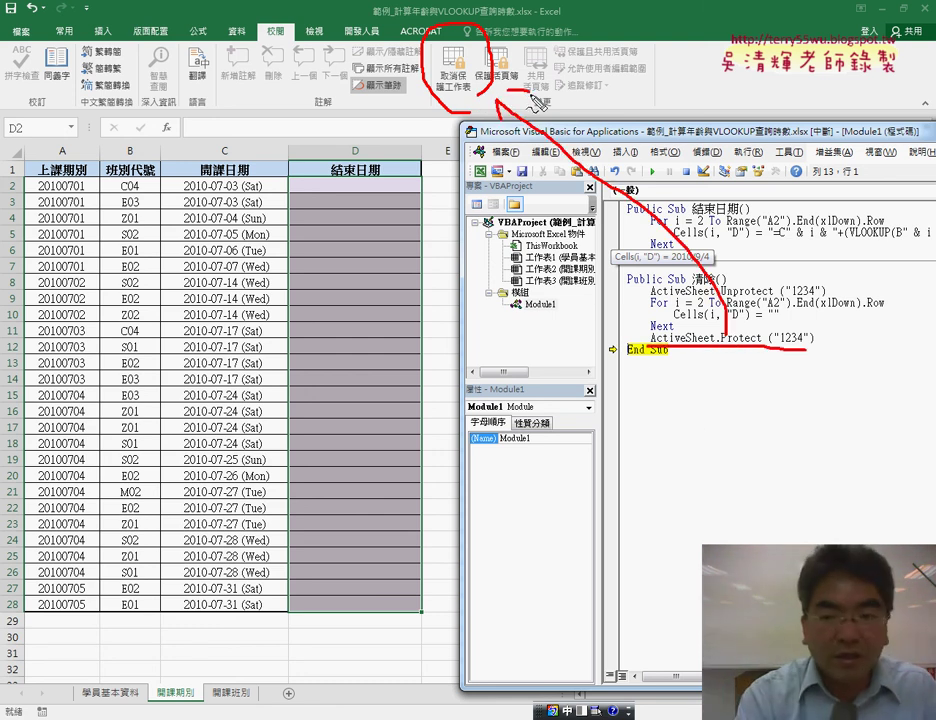
pyautogui.press('Escape')
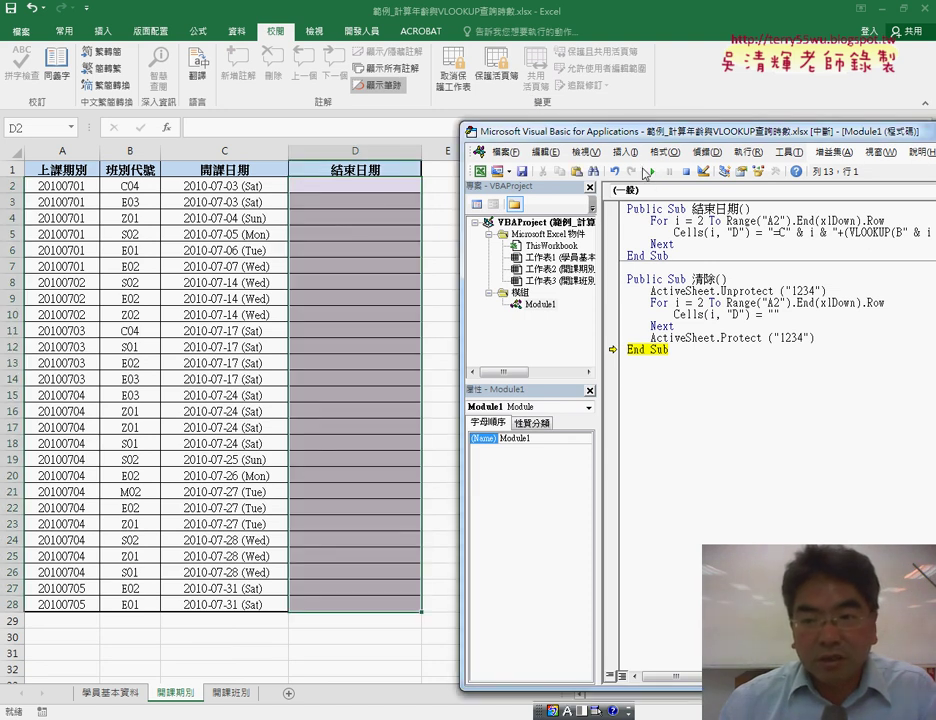
# Reset the code, rerun 結束日期, and jump to its error 1004 line caused by sheet protection
pyautogui.click(651, 172)
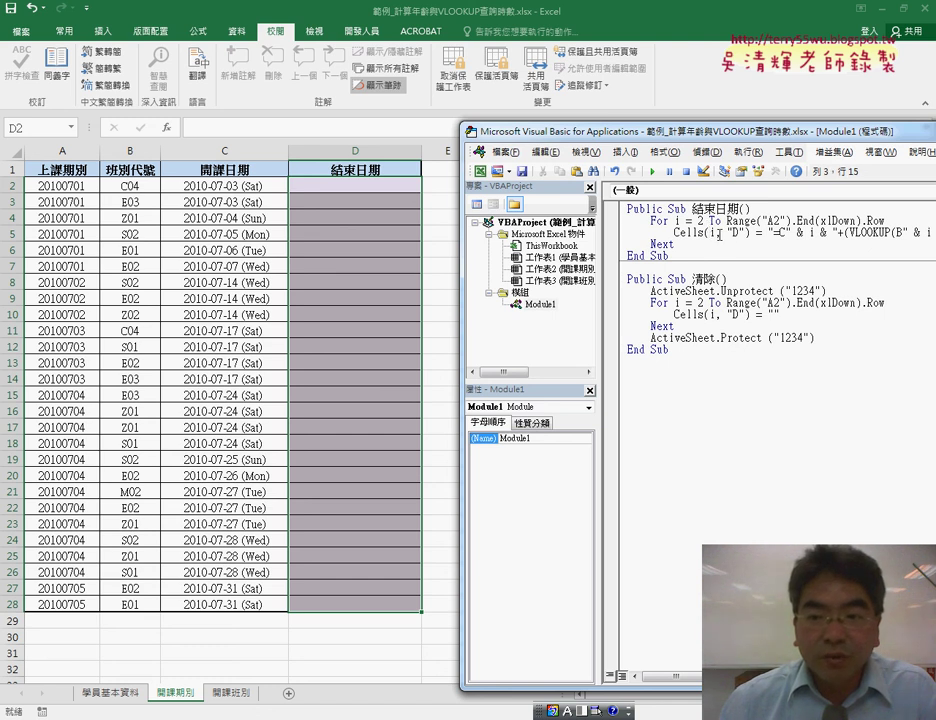
pyautogui.click(654, 172)
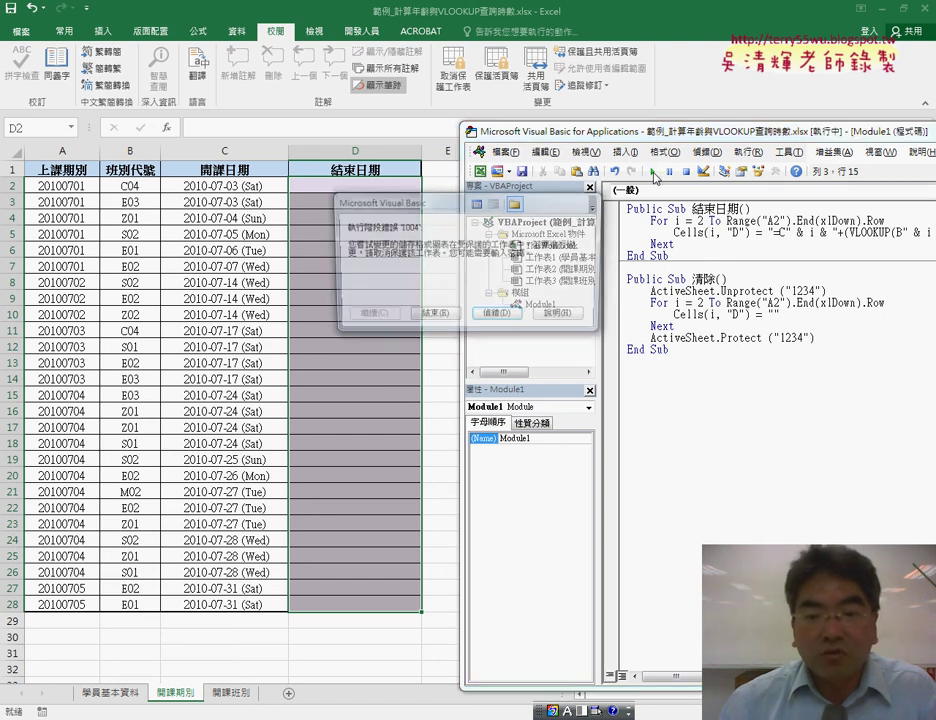
pyautogui.click(509, 318)
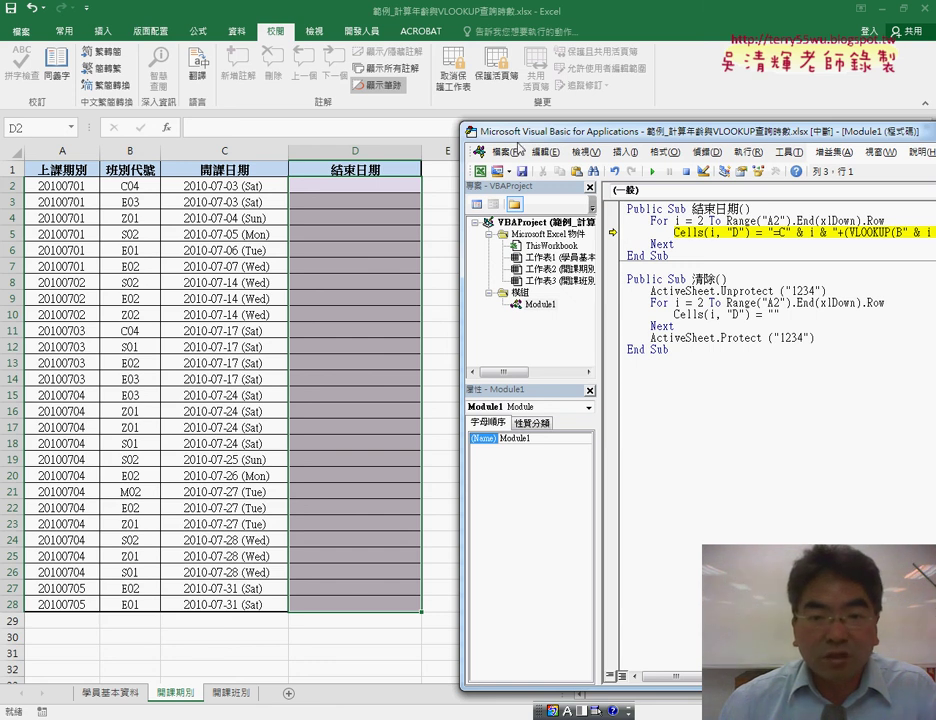
pyautogui.moveTo(734, 131); pyautogui.dragTo(617, 108)
pyautogui.click(640, 186)
# Add blank lines around the 結束日期 loop and paste 清除's ActiveSheet.Unprotect statement at its start
pyautogui.press('Return')
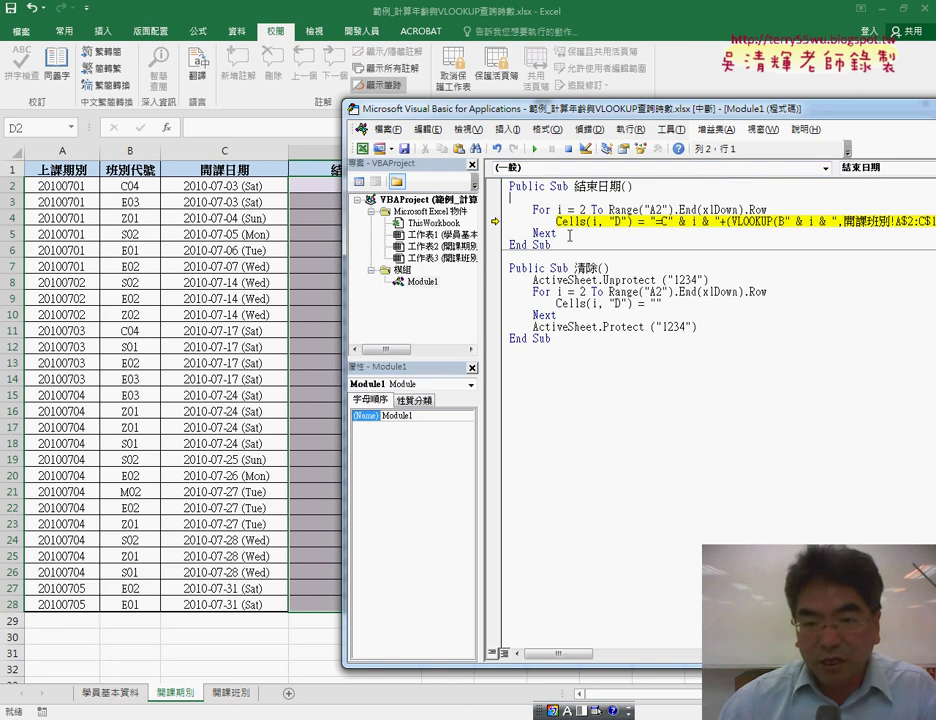
pyautogui.click(600, 233)
pyautogui.press('Return')
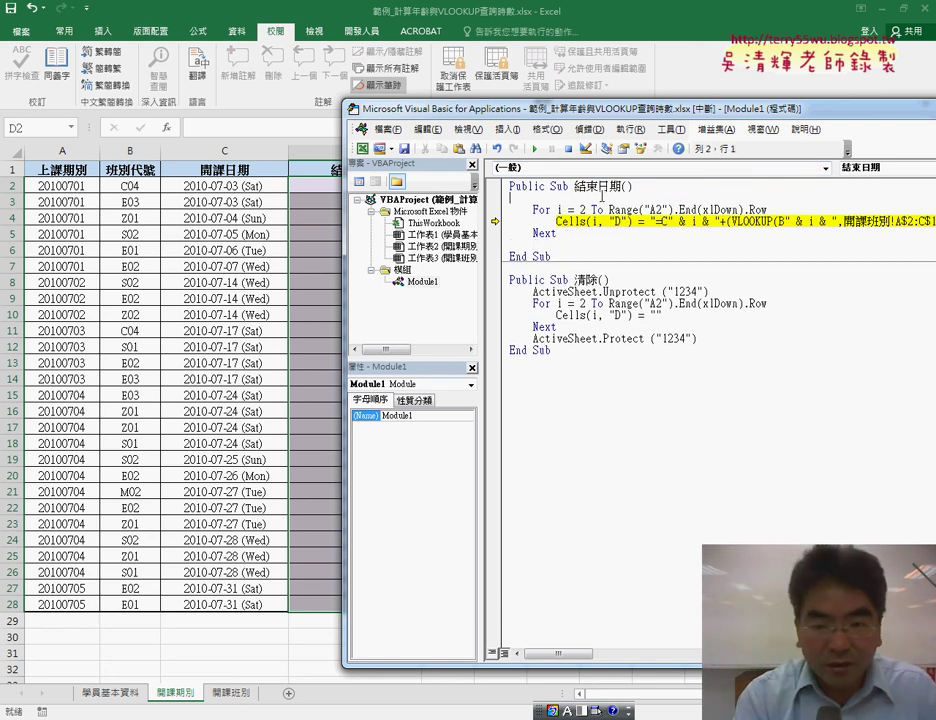
pyautogui.click(533, 197)
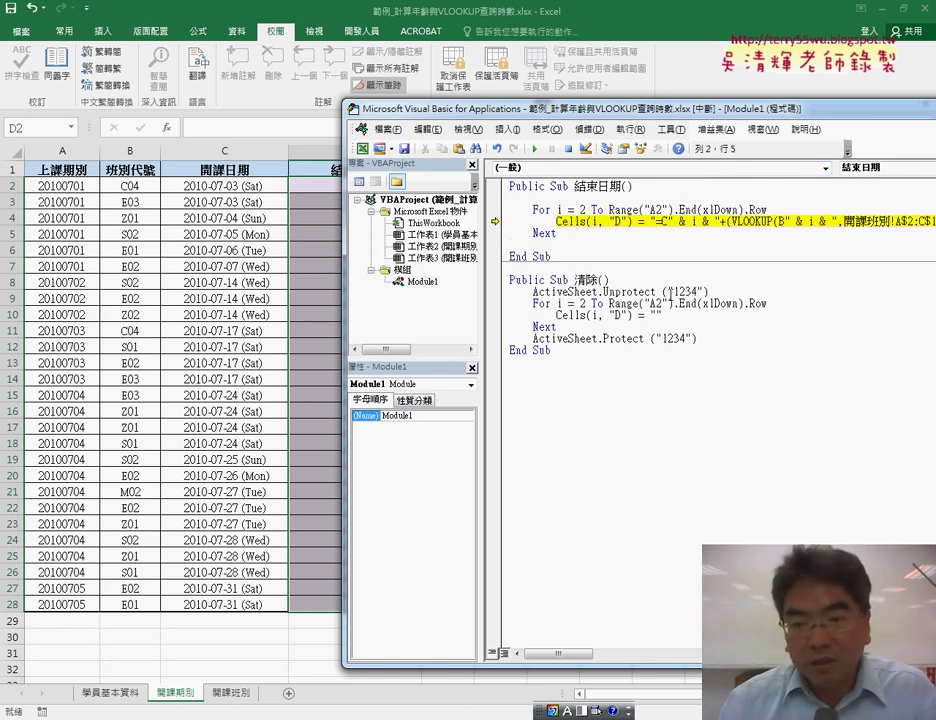
pyautogui.moveTo(719, 291); pyautogui.dragTo(533, 291)
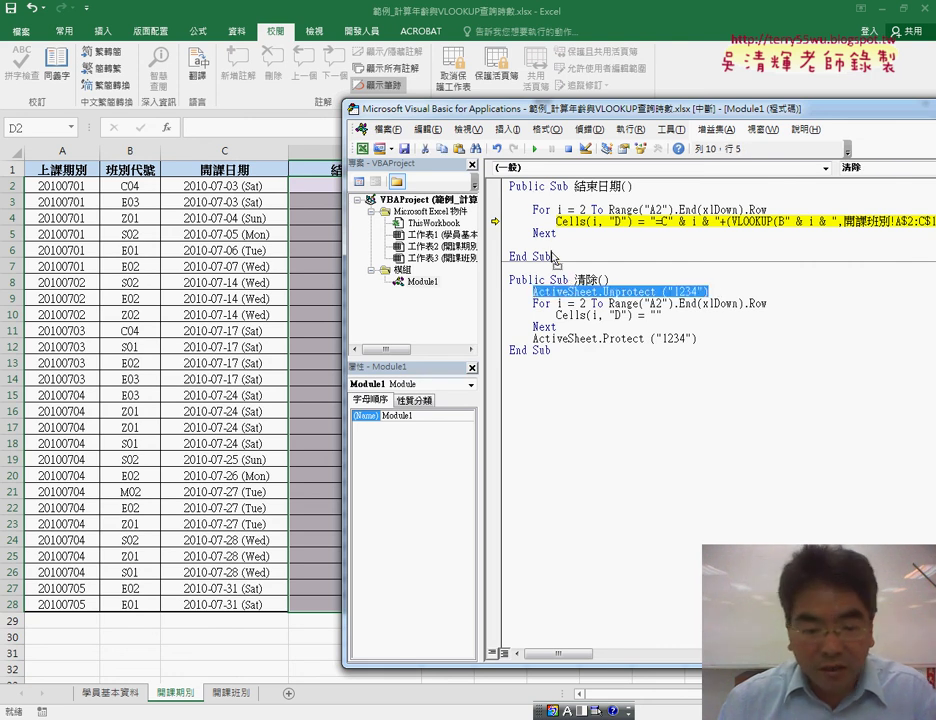
pyautogui.hotkey('ctrl', 'c')
pyautogui.click(550, 198)
pyautogui.hotkey('ctrl', 'v')
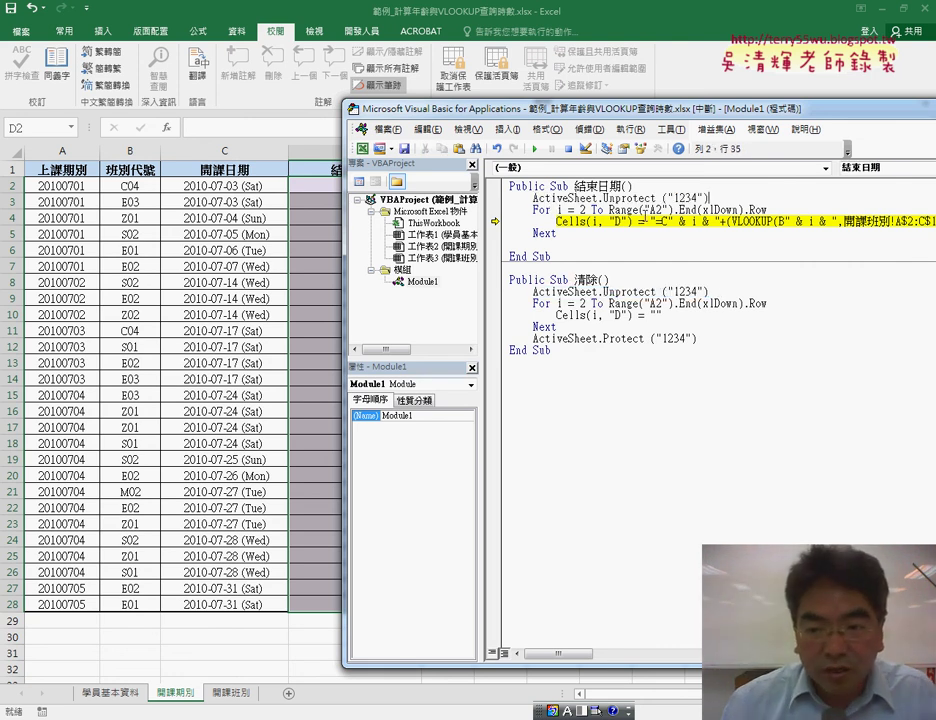
# Select 清除's ActiveSheet.Protect statement and move the execution point to the new Unprotect line
pyautogui.moveTo(698, 339)
pyautogui.mouseDown()
pyautogui.moveTo(545, 339)
pyautogui.moveTo(566, 256)
pyautogui.mouseUp()
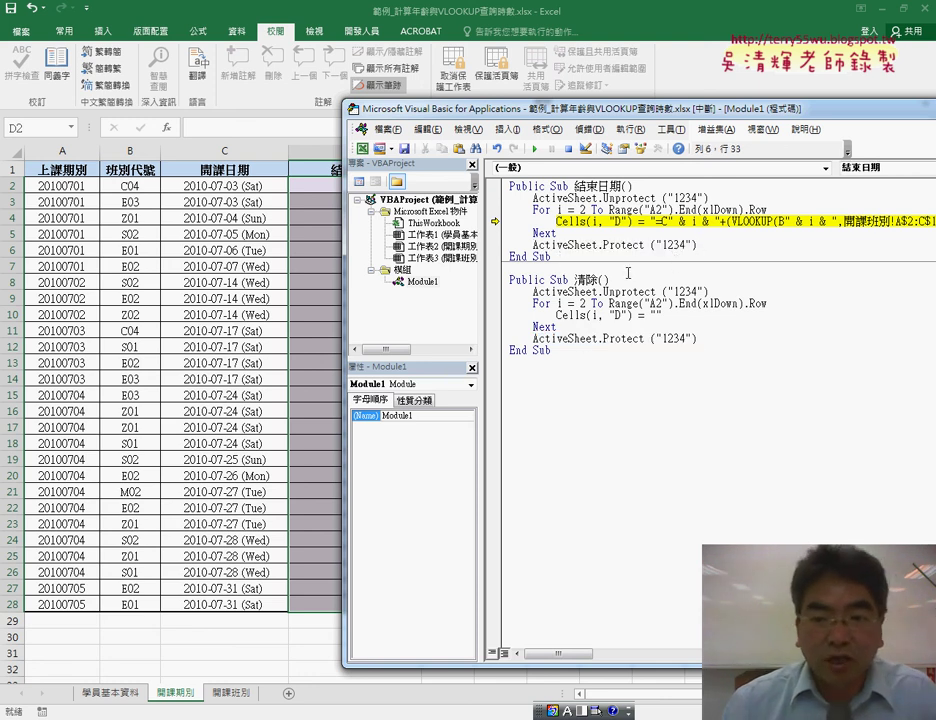
pyautogui.moveTo(495, 198); pyautogui.dragTo(496, 197)
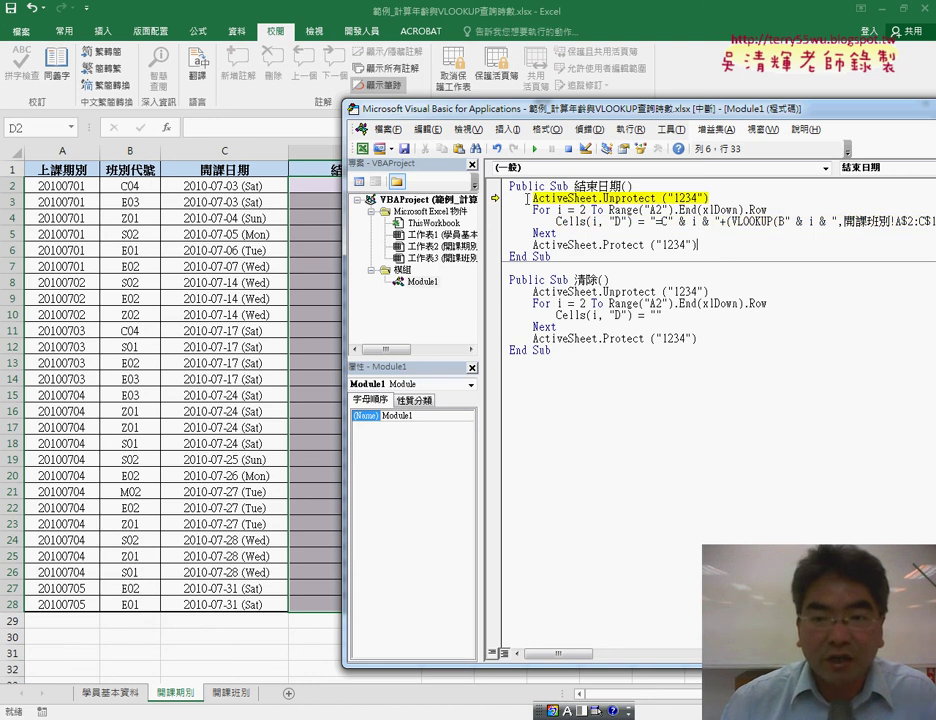
pyautogui.moveTo(574, 116); pyautogui.dragTo(662, 116)
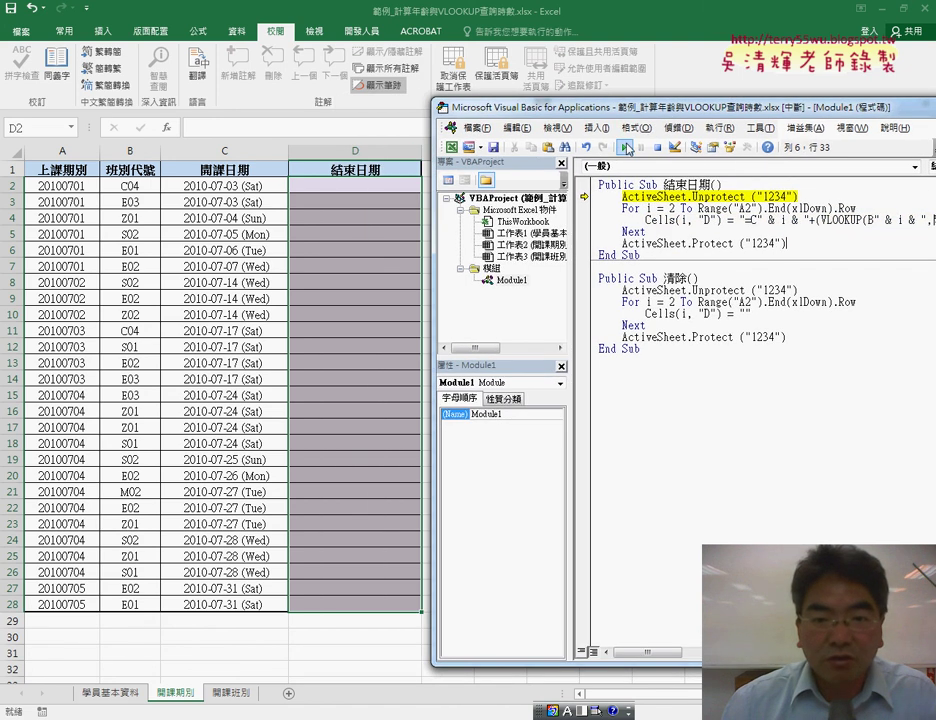
# Finish 結束日期, run 清除, and confirm editing D2 triggers the protected-sheet warning
pyautogui.press('F5')
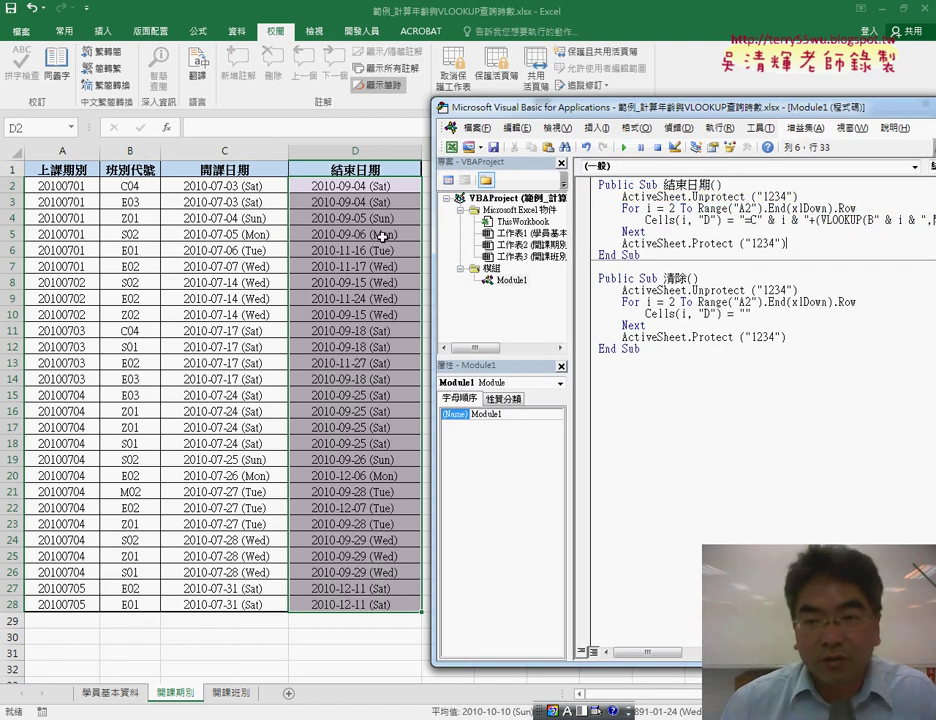
pyautogui.click(674, 313)
pyautogui.press('F5')
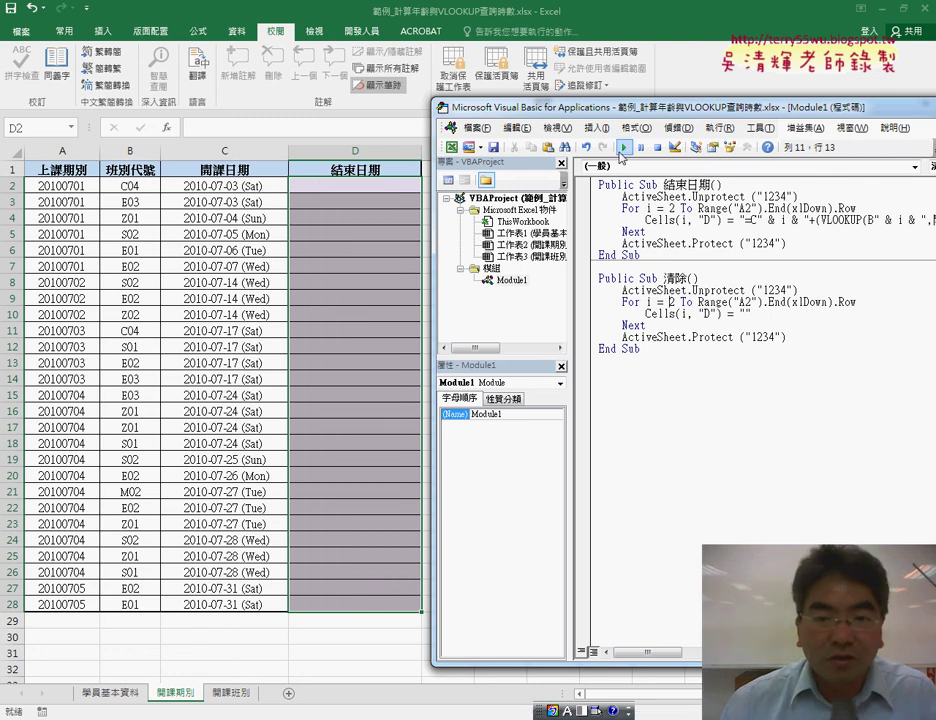
pyautogui.click(373, 253)
pyautogui.click(560, 308)
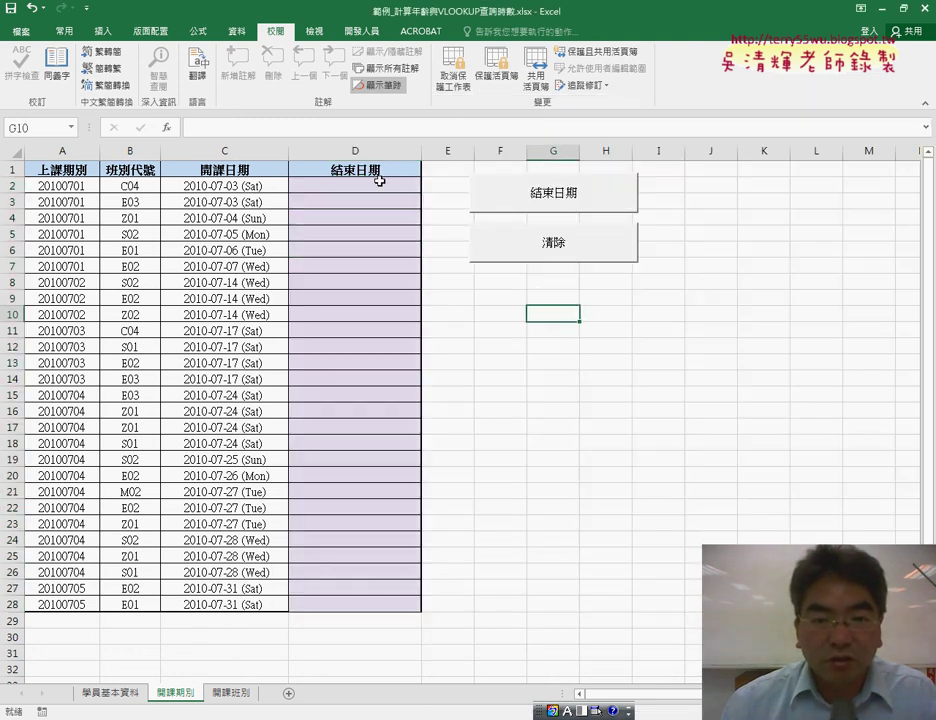
pyautogui.click(340, 147)
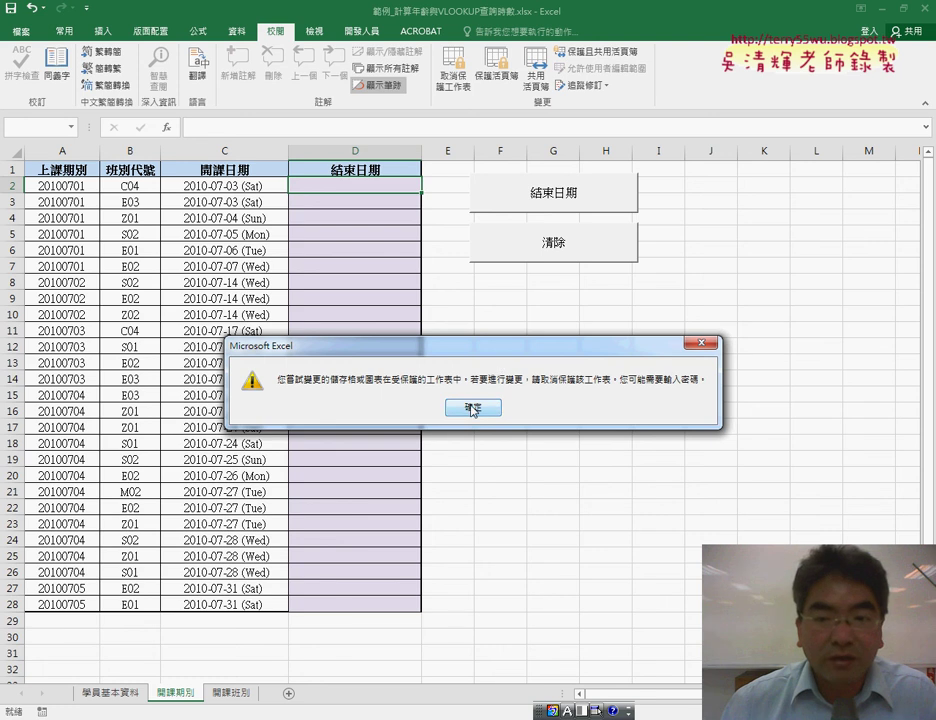
pyautogui.click(474, 408)
# Fill and clear column D with the 結束日期 and 清除 buttons, checking D7 and D4 show no formulas
pyautogui.click(515, 345)
pyautogui.click(558, 193)
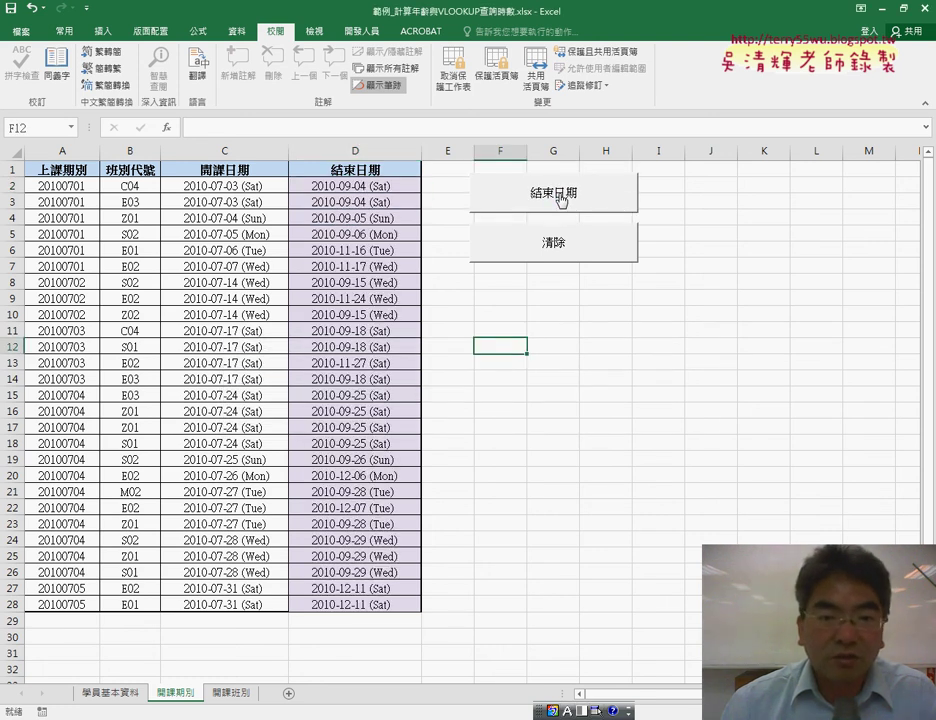
pyautogui.click(318, 265)
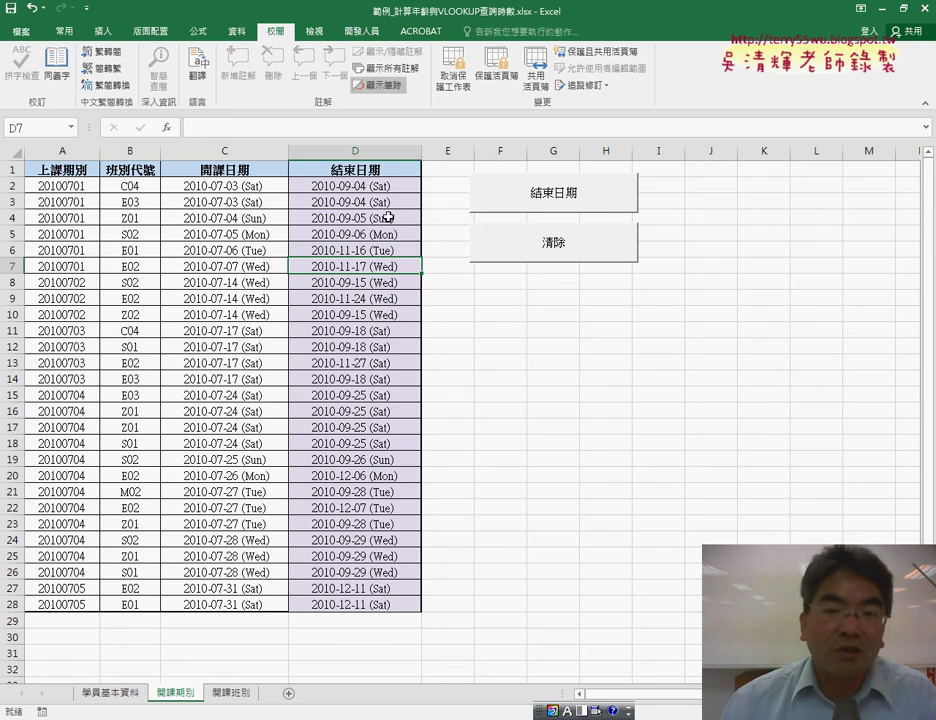
pyautogui.click(388, 215)
pyautogui.click(547, 256)
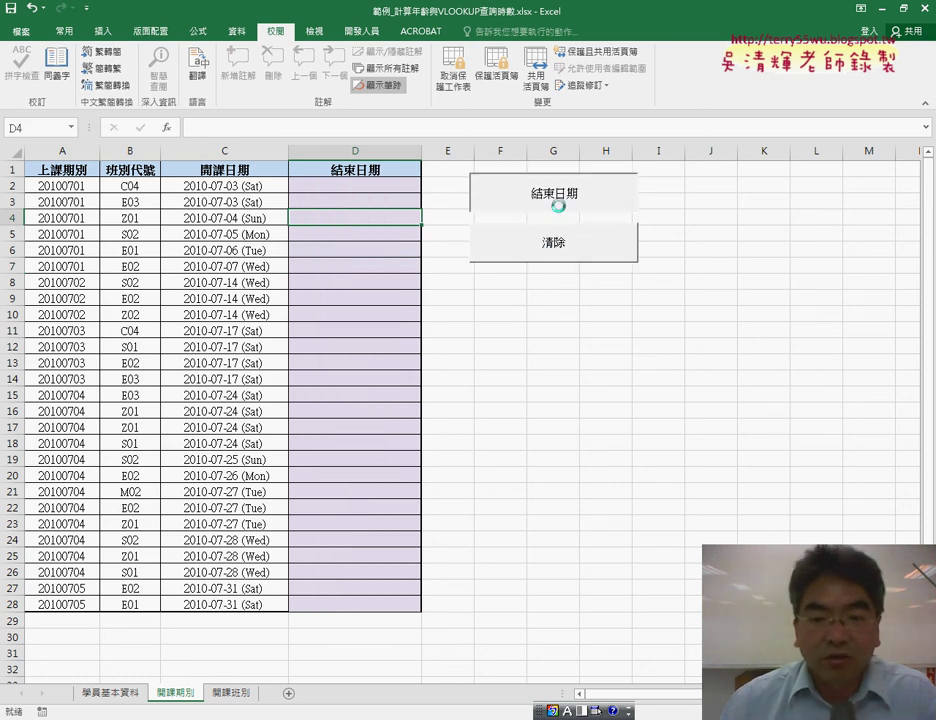
pyautogui.click(553, 200)
pyautogui.click(550, 242)
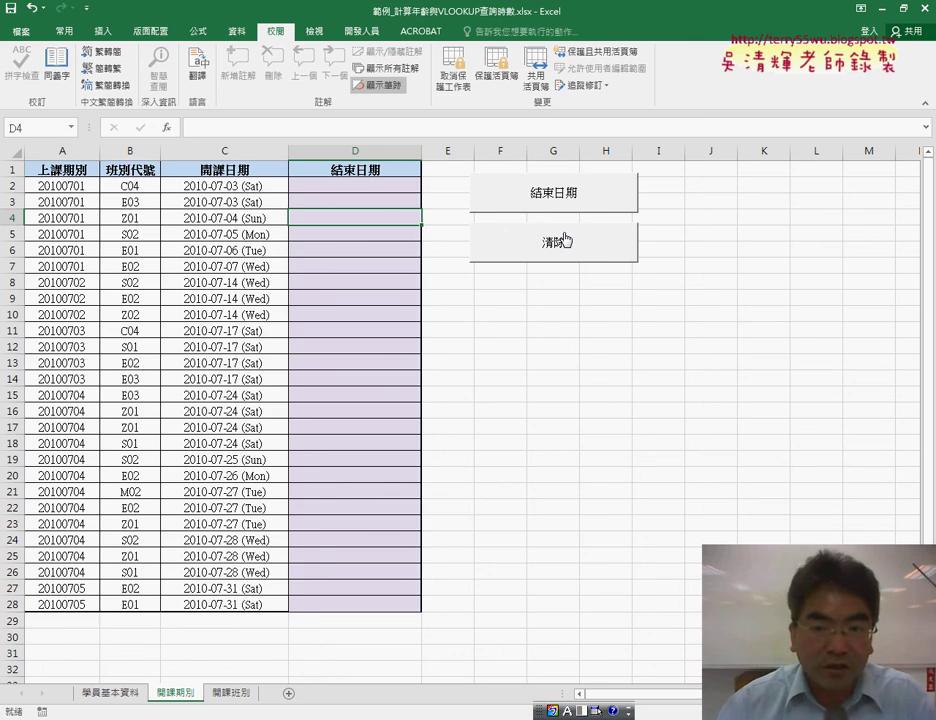
pyautogui.click(537, 194)
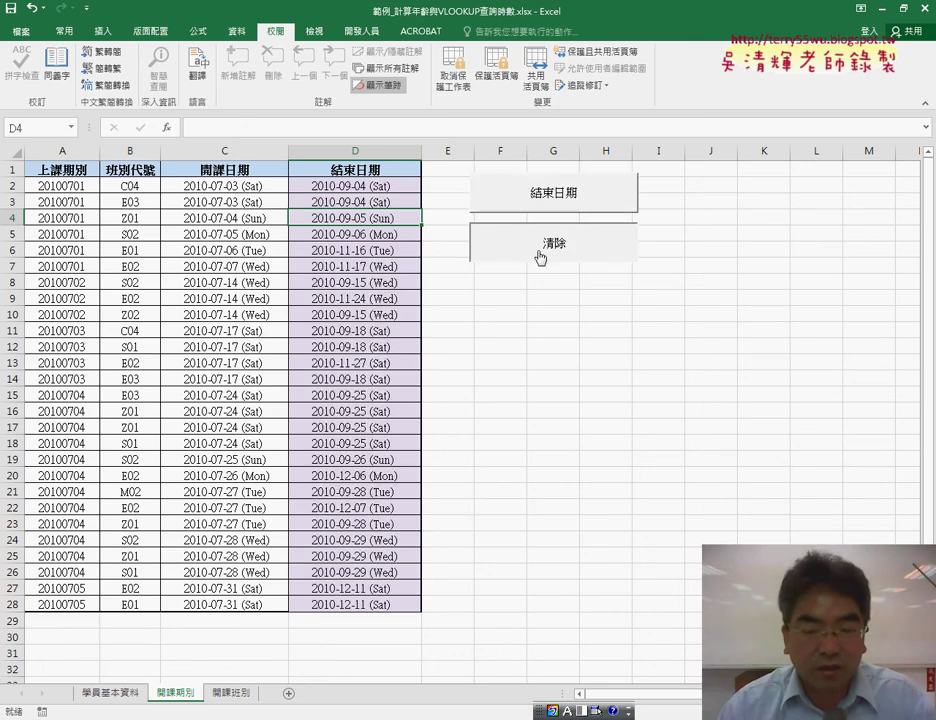
pyautogui.click(540, 255)
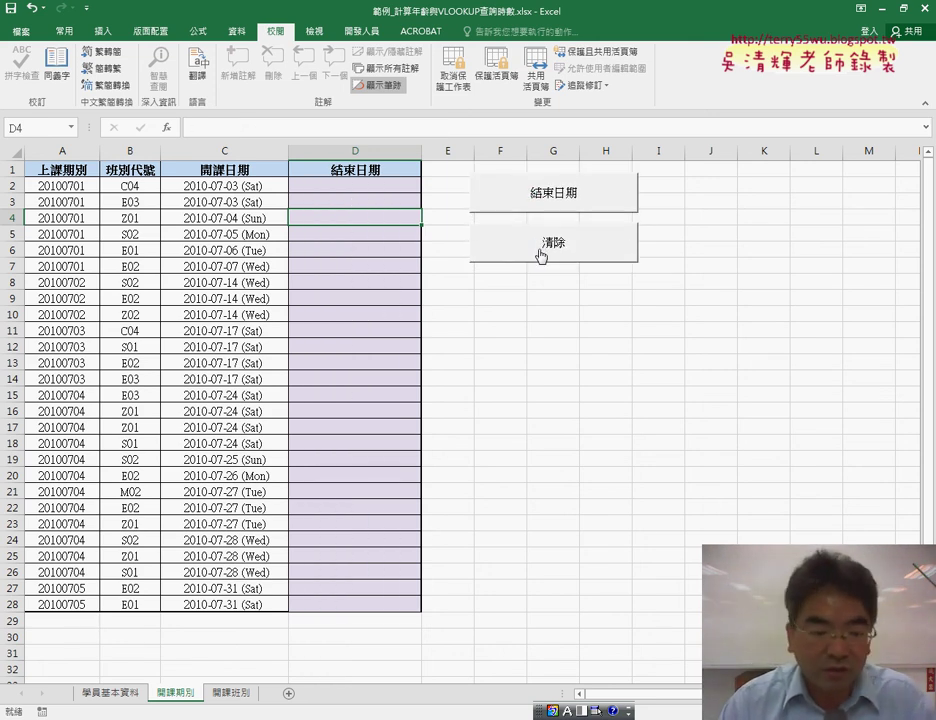